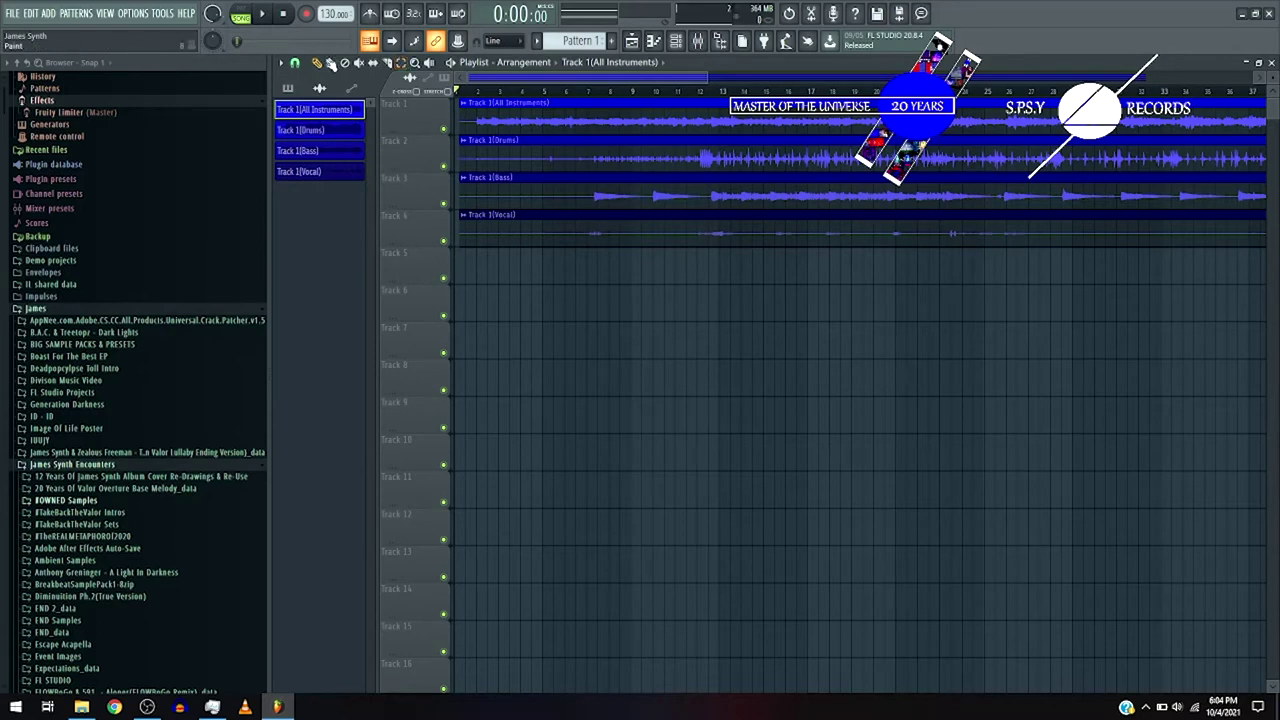
Switch the Playlist to the Draw (pencil) tool
left_click(317, 63)
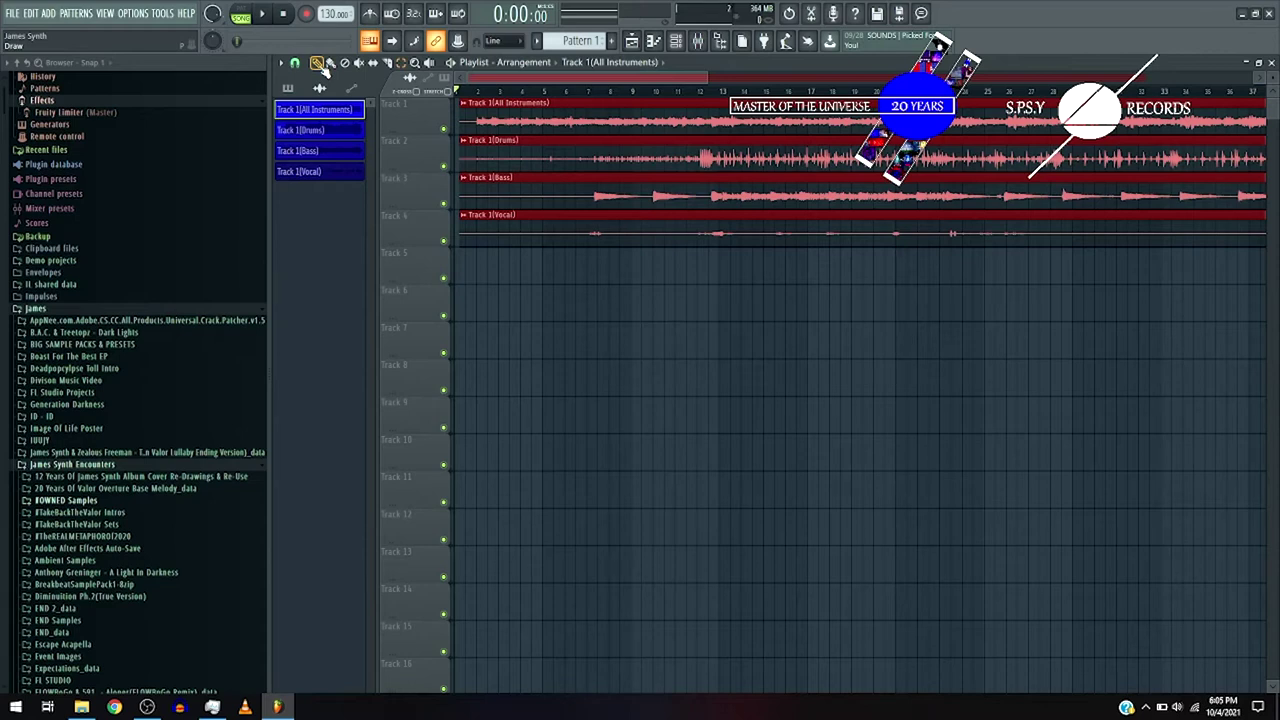
Set snapping to (none) and trim the leading silence off the four stem clips
left_click(294, 62)
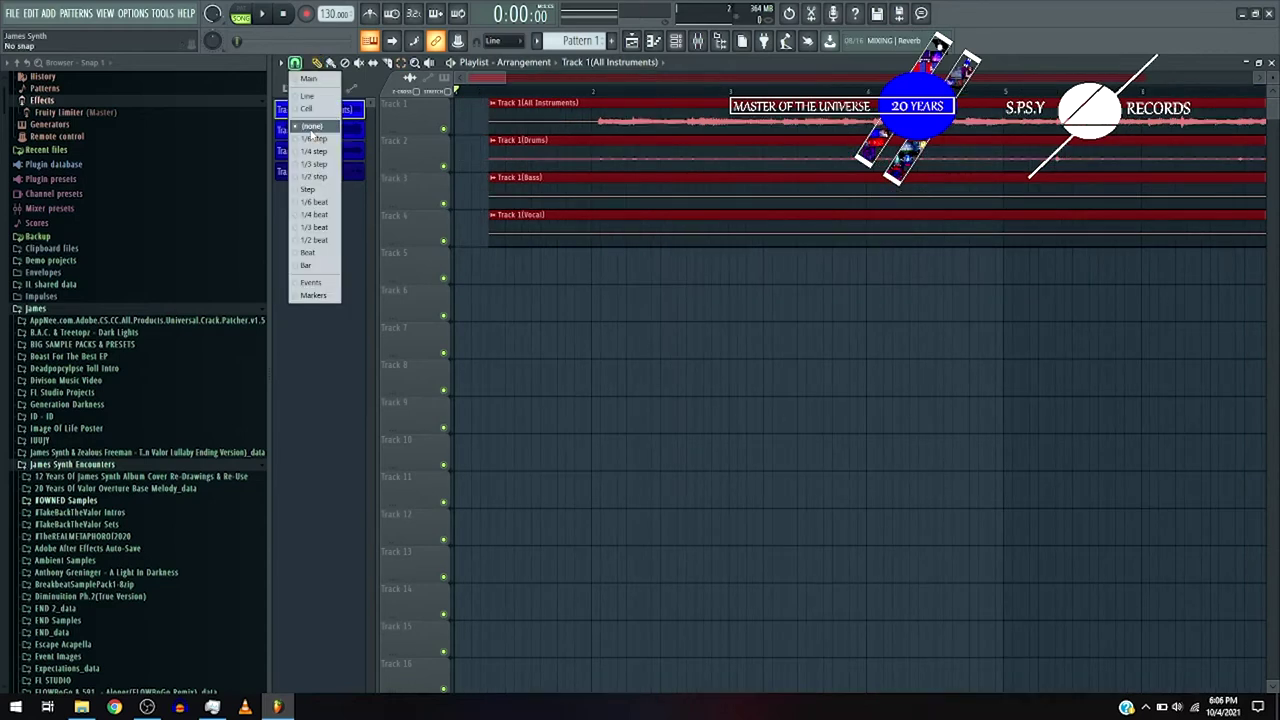
left_click(311, 128)
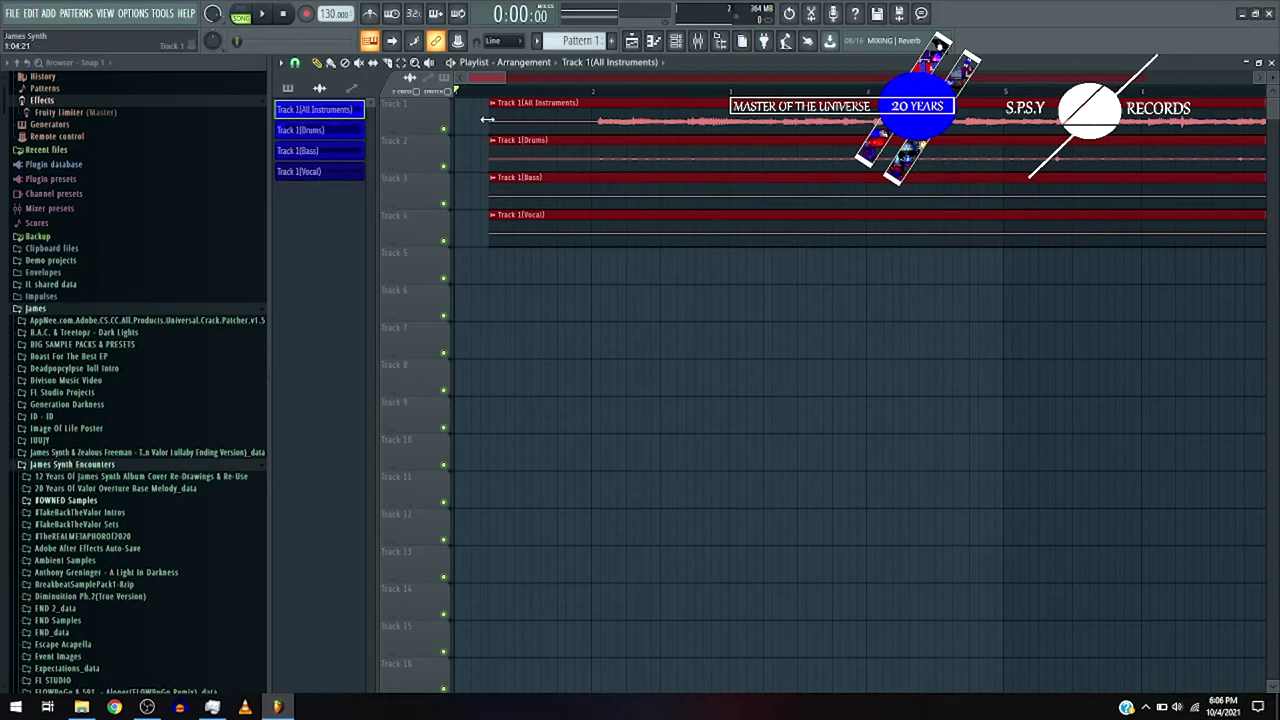
left_click_drag(487, 119, 380, 114)
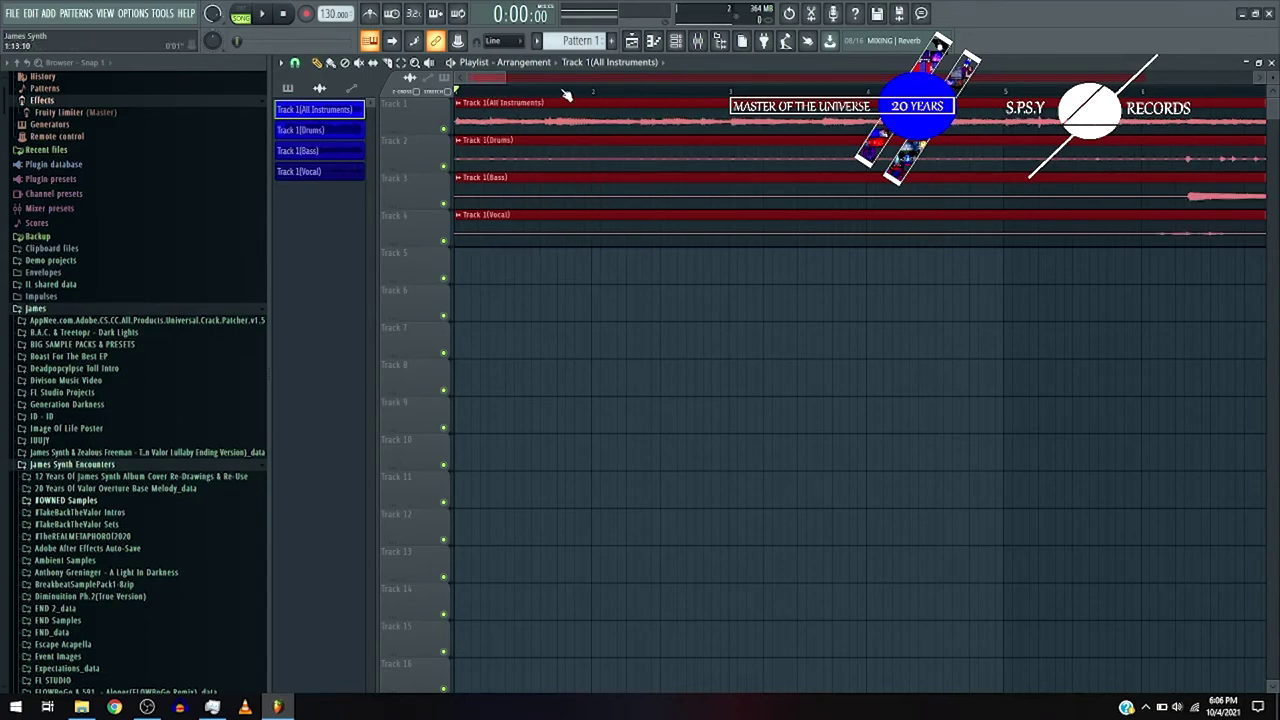
Zoom out and marquee-select all four Track 1 stem clips together
left_click_drag(509, 76, 717, 72)
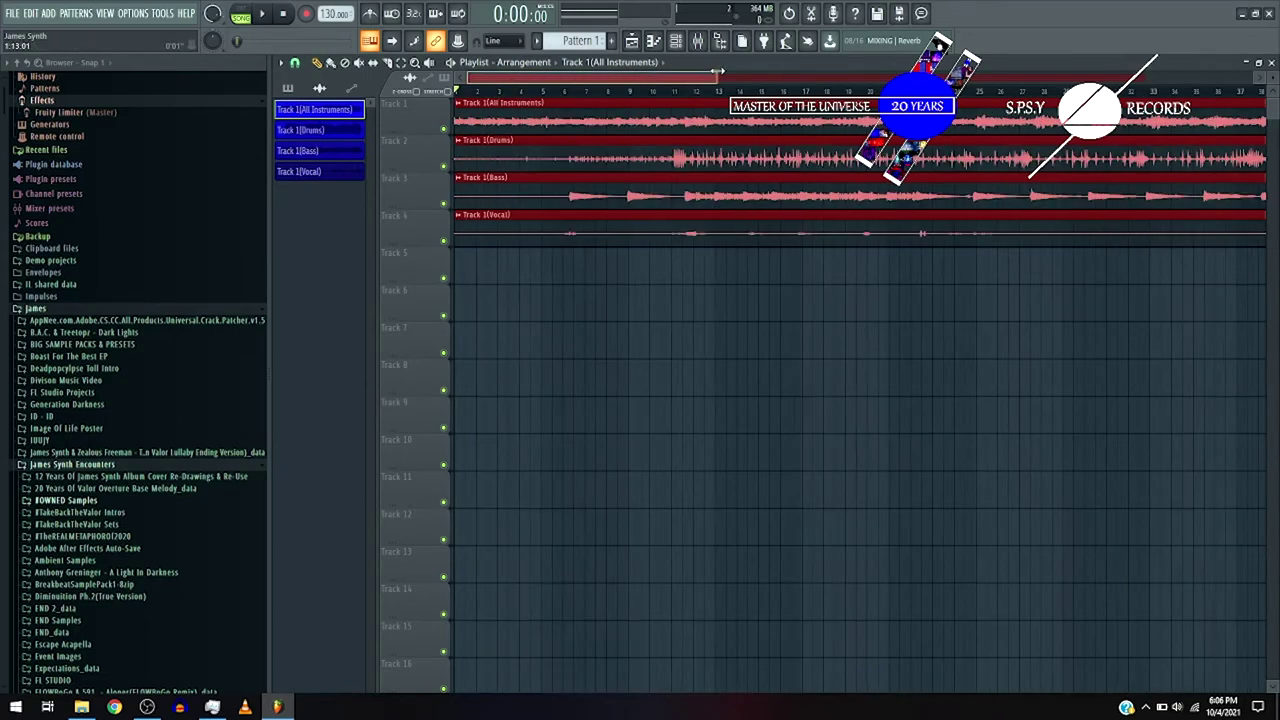
key("ctrl+a")
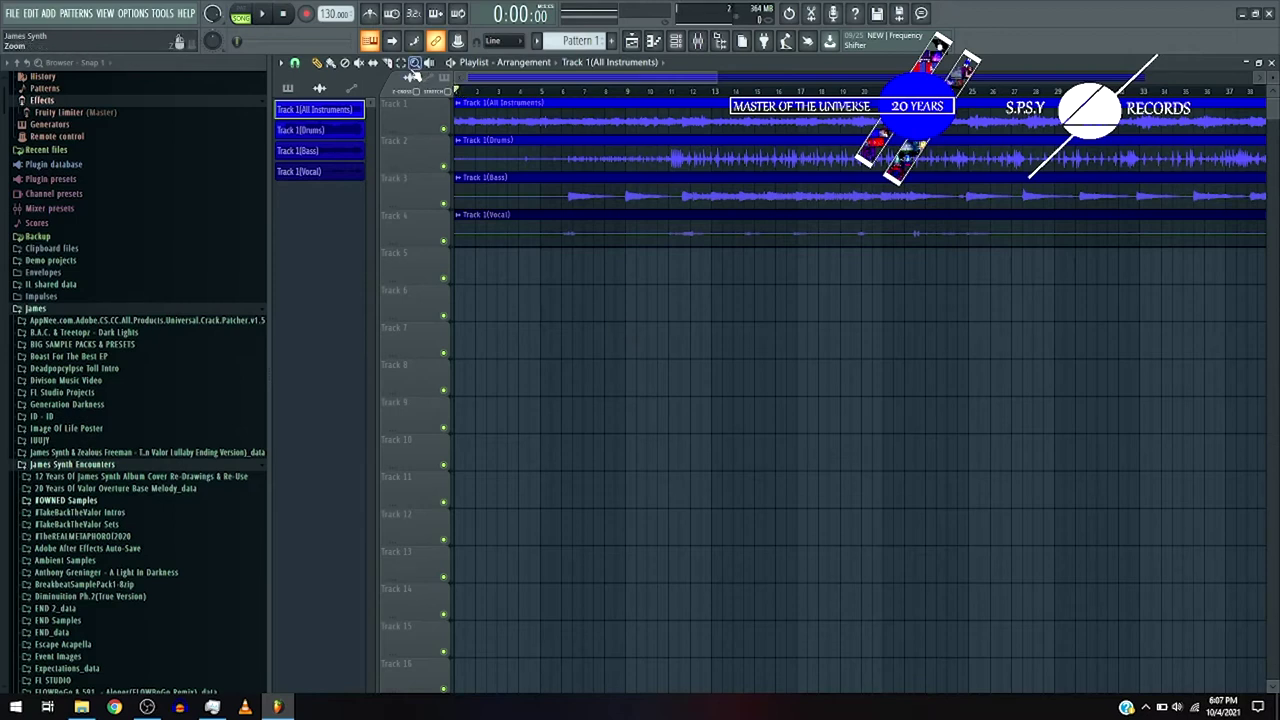
left_click_drag(750, 101, 571, 246)
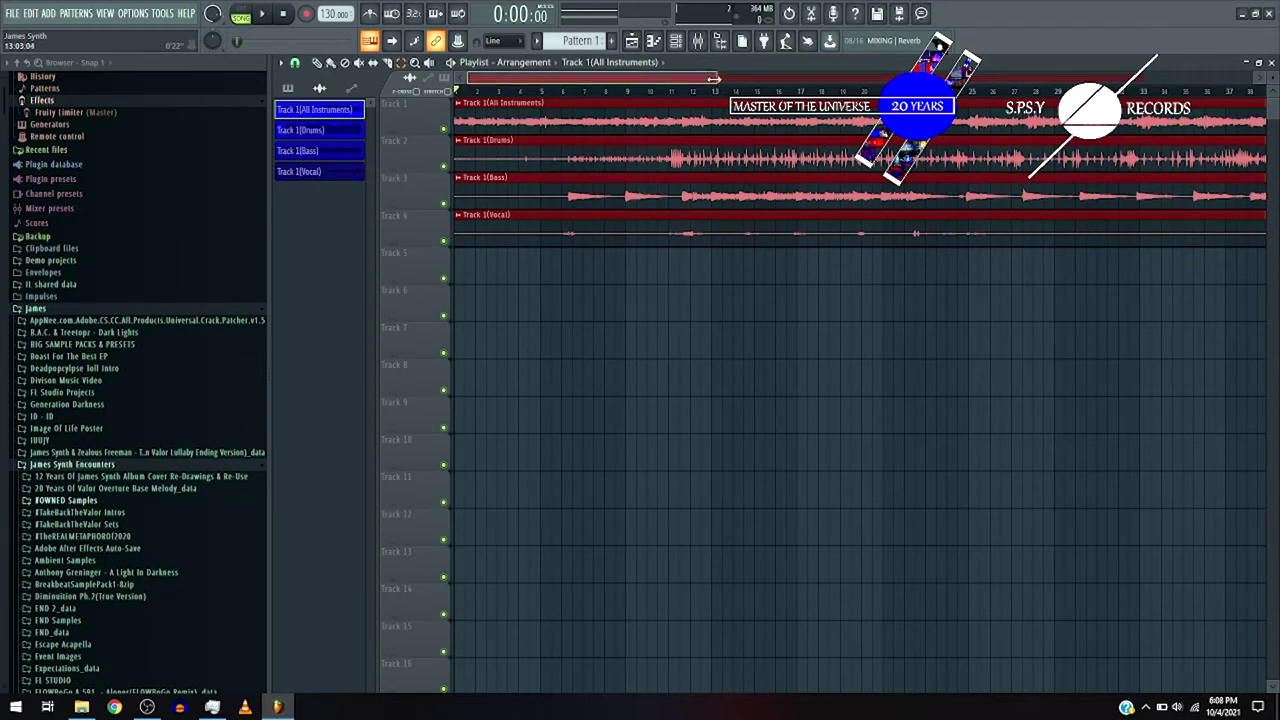
Lower the tempo to 98 BPM, clear the clip selection and start playback
left_click_drag(335, 13, 335, 96)
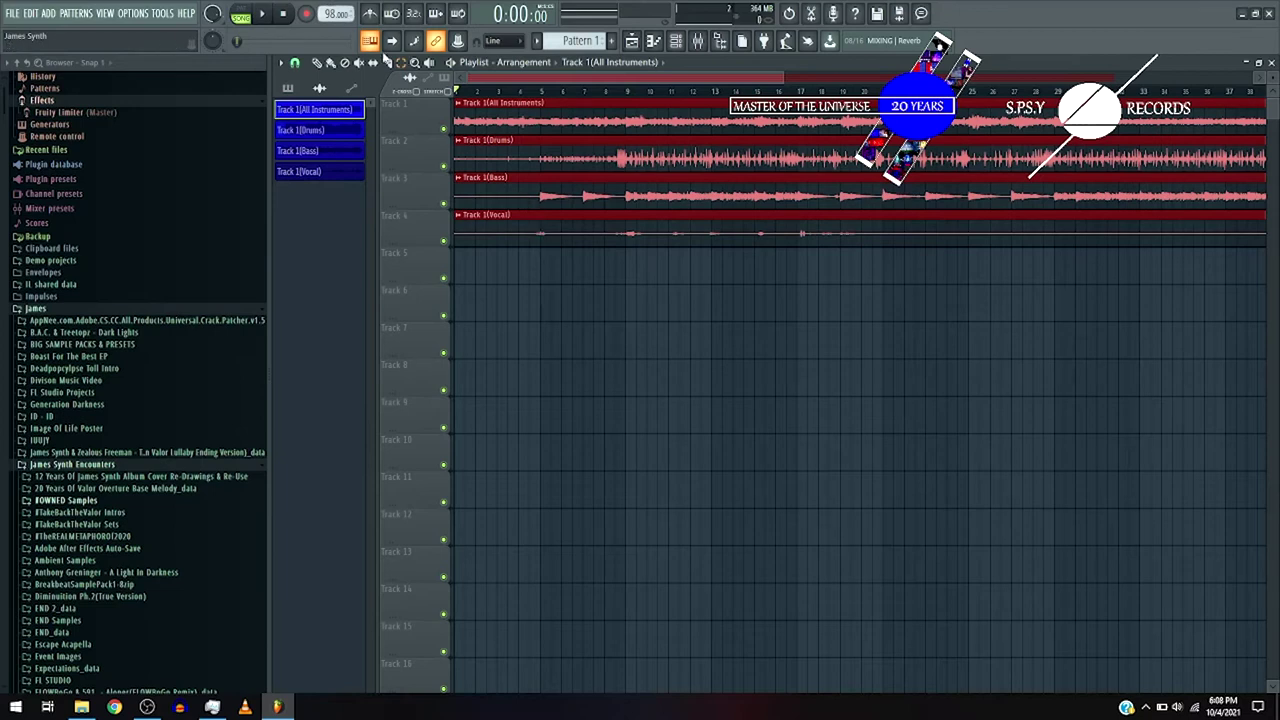
left_click(598, 386)
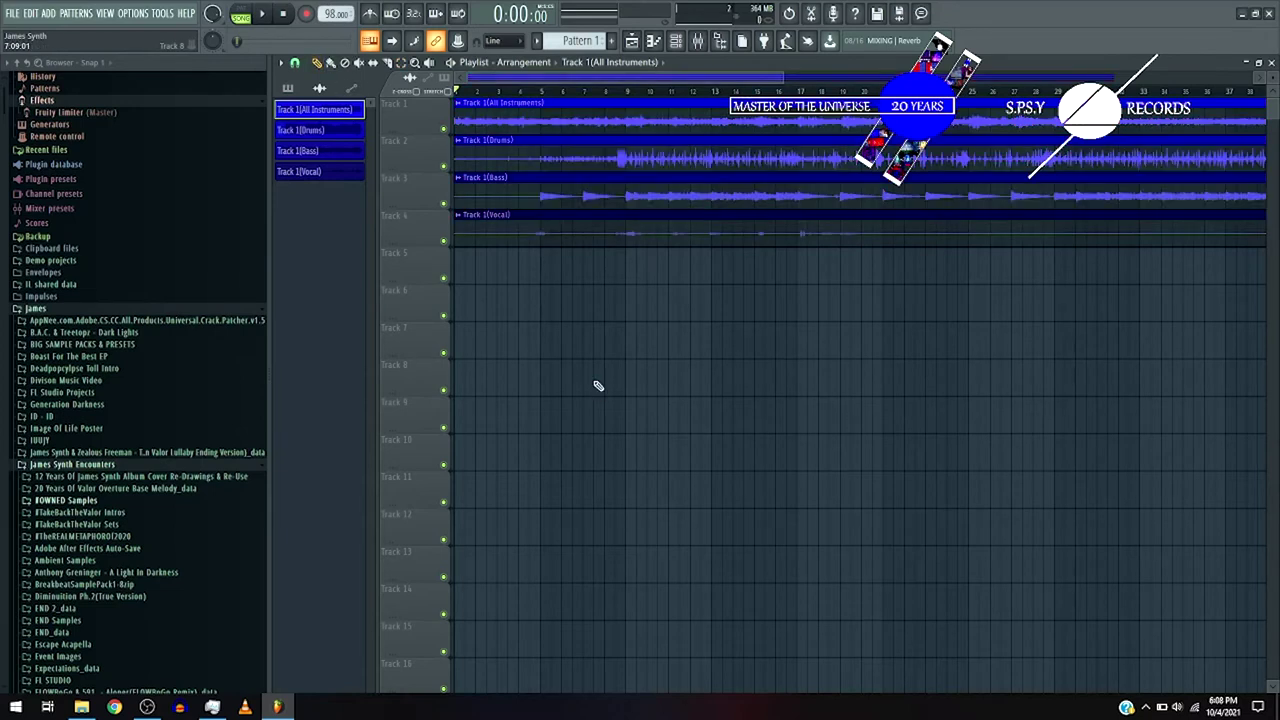
key("space")
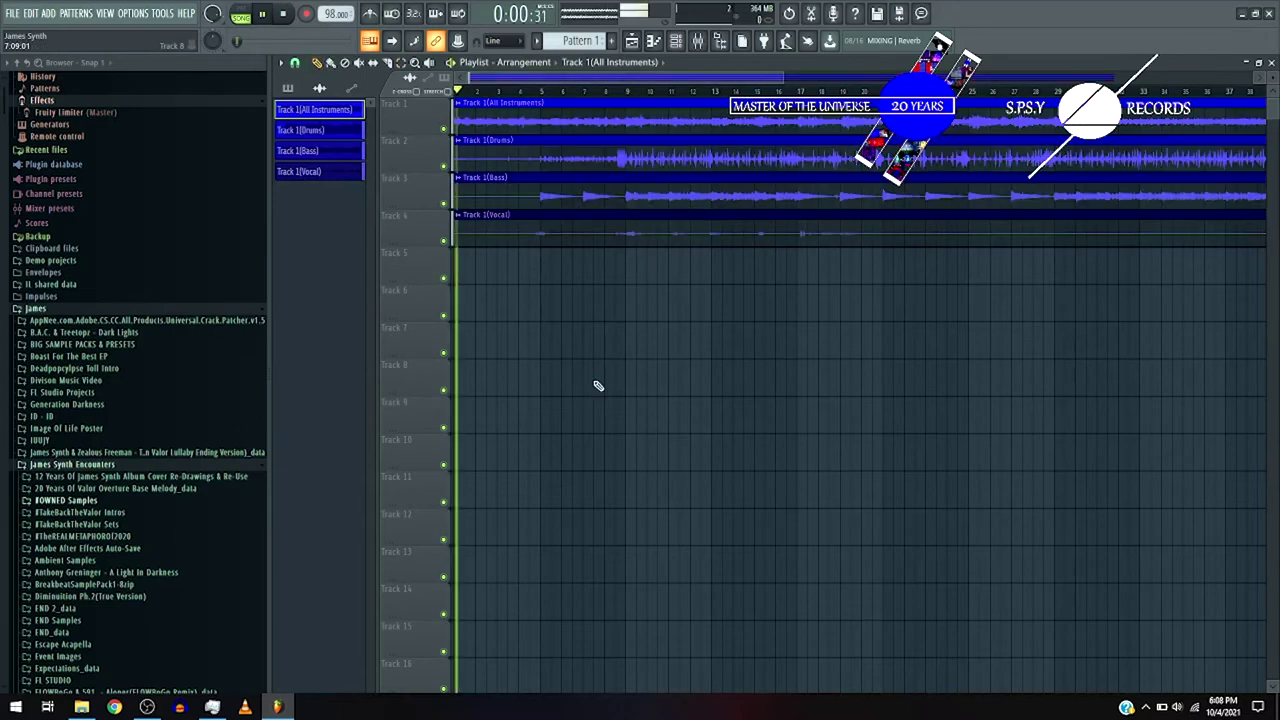
Insert FabFilter Pro-Q 2 in slot 1 of the All Instruments mixer track and open it
left_click(698, 41)
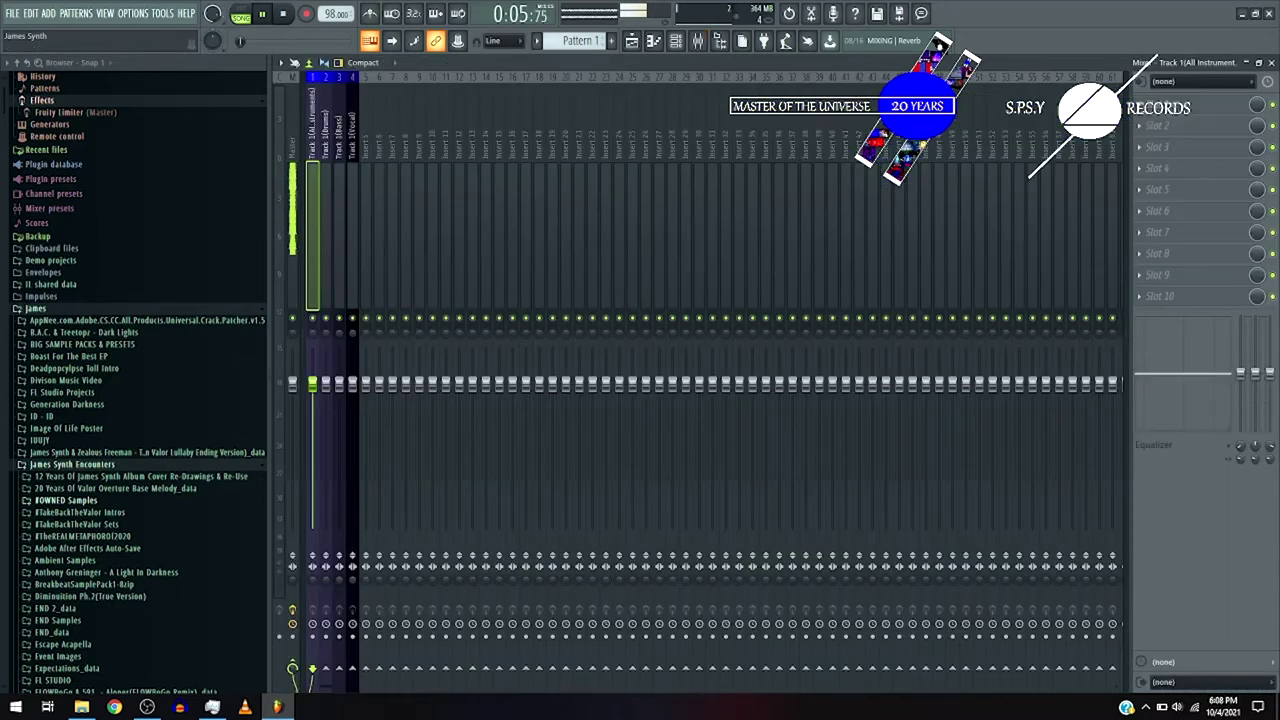
left_click(1160, 104)
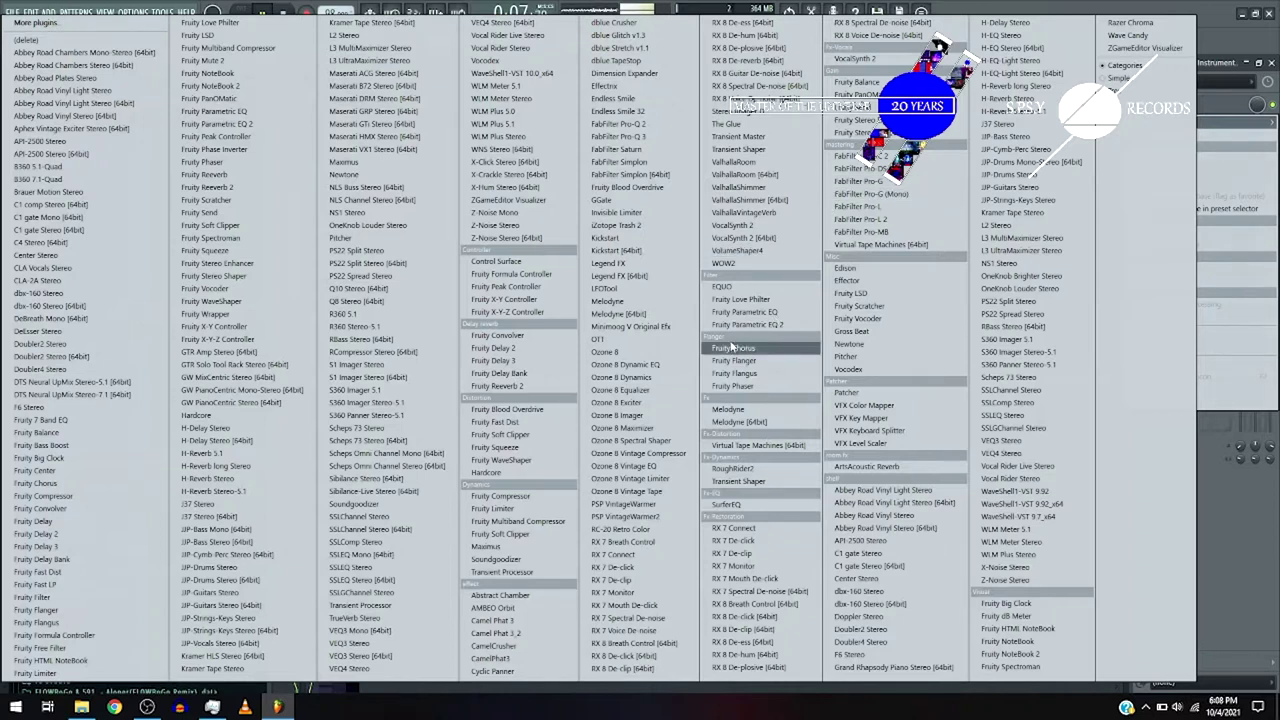
left_click(600, 124)
key("F6")
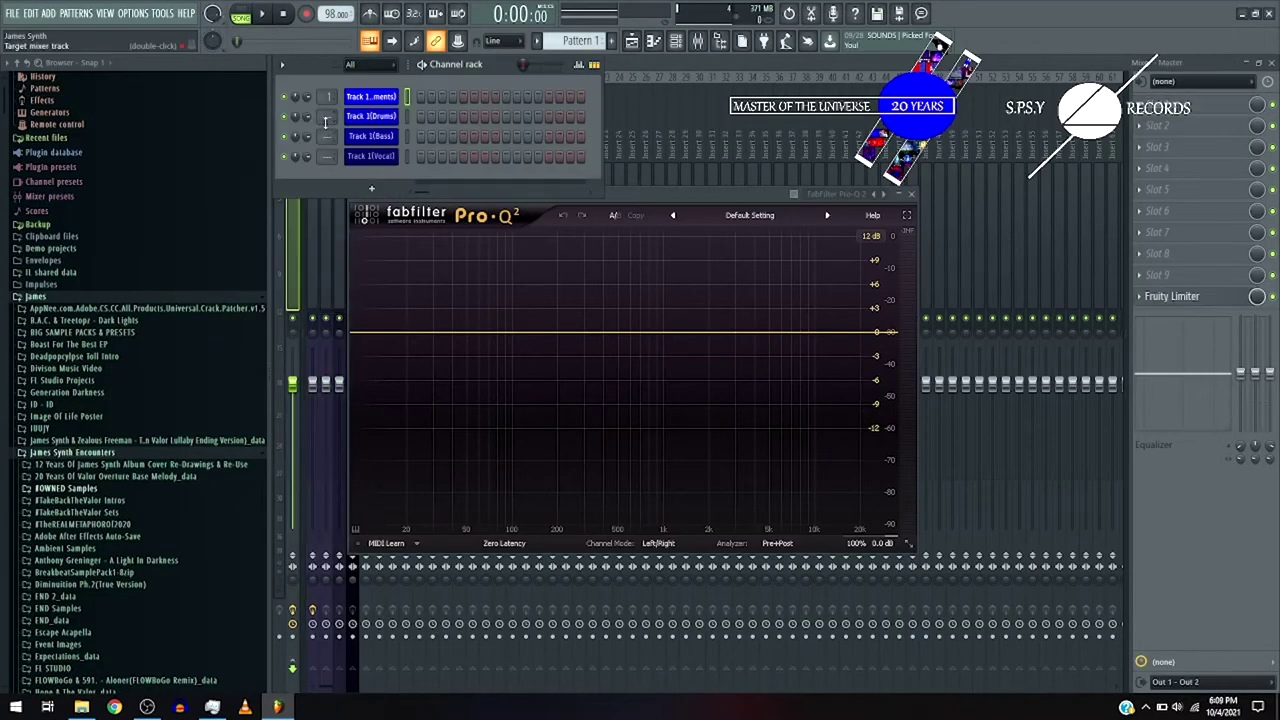
key("Right")
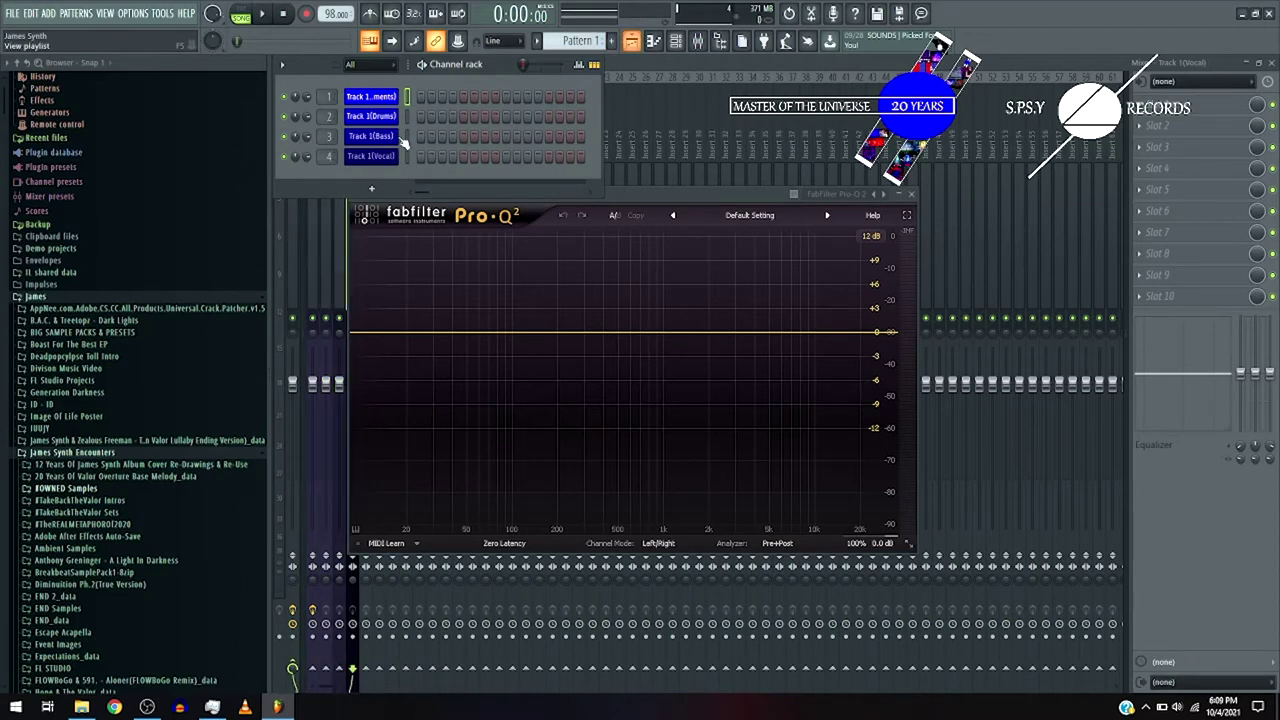
left_click(315, 205)
left_click(1204, 106)
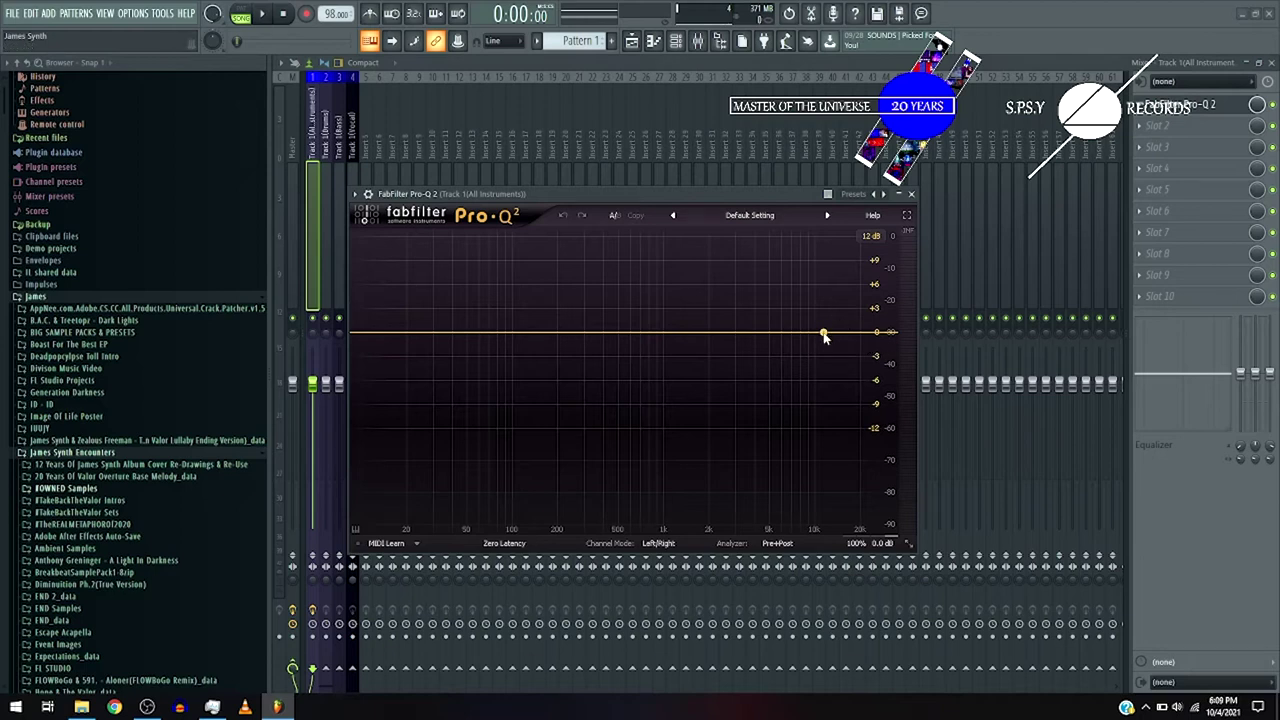
Give All Instruments a 48 dB/oct high shelf boosting about +15 dB from near 5 kHz
key("space")
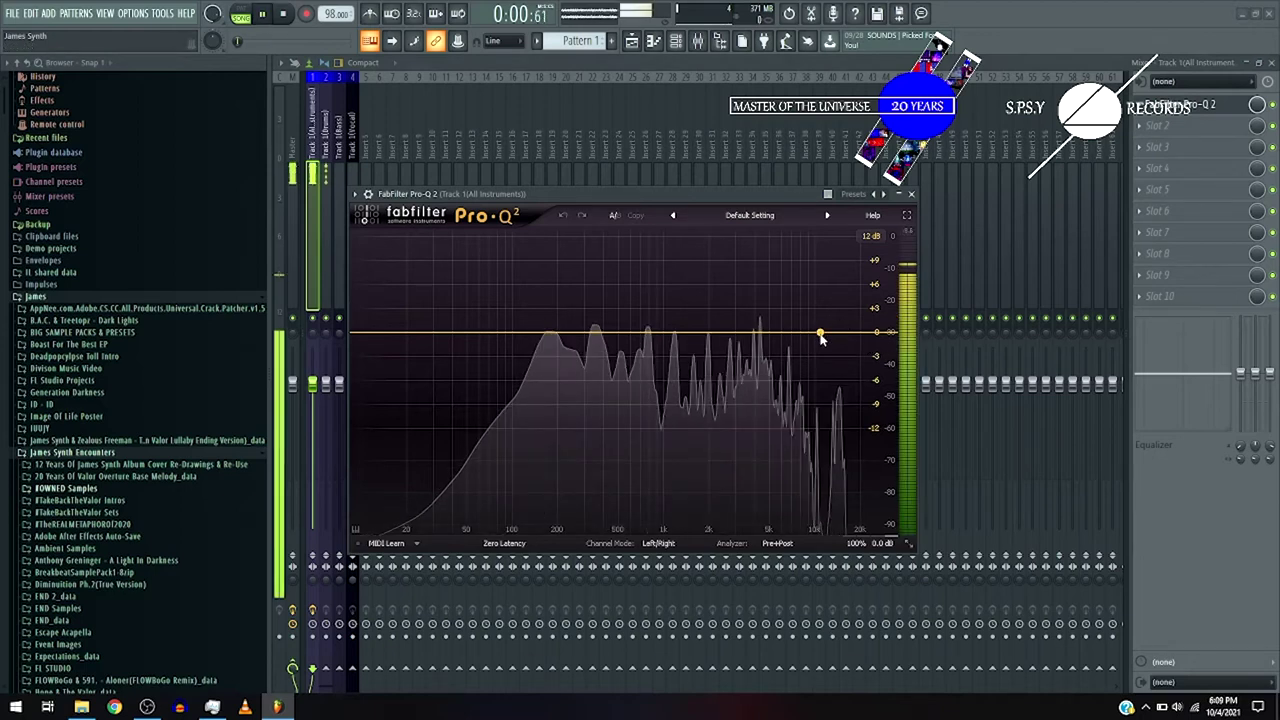
left_click_drag(822, 333, 816, 297)
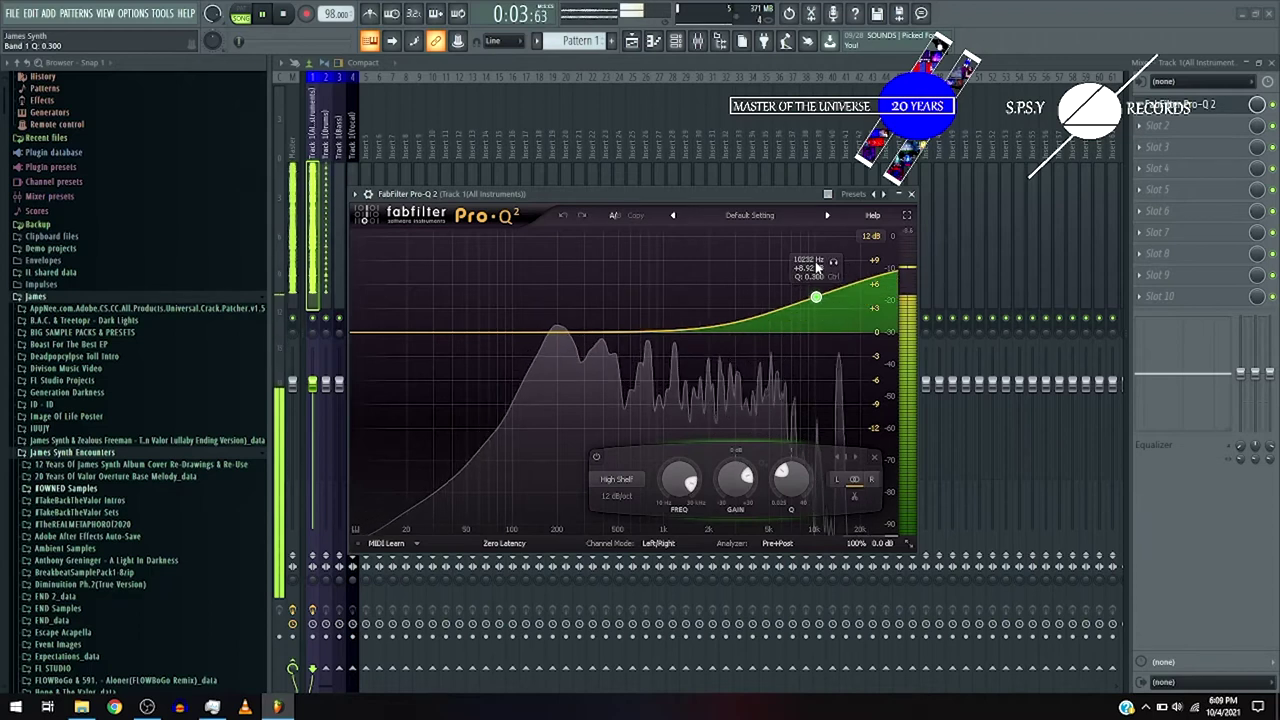
left_click(604, 497)
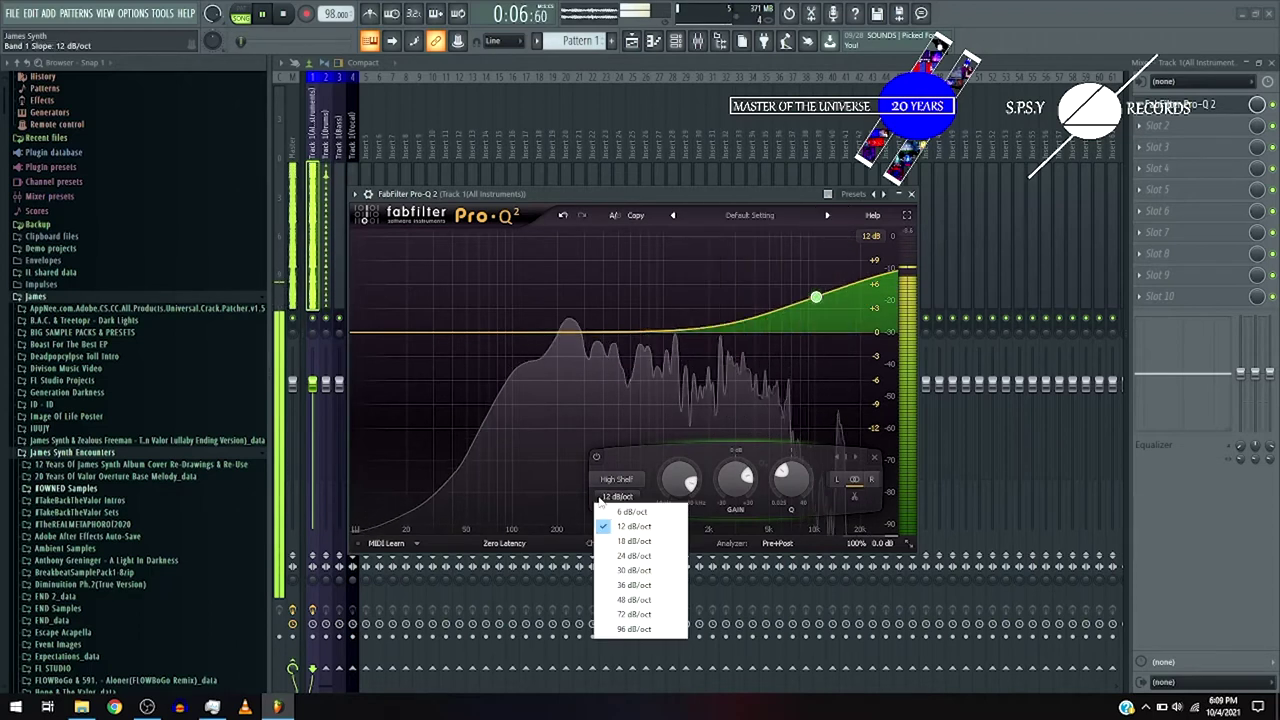
left_click(640, 599)
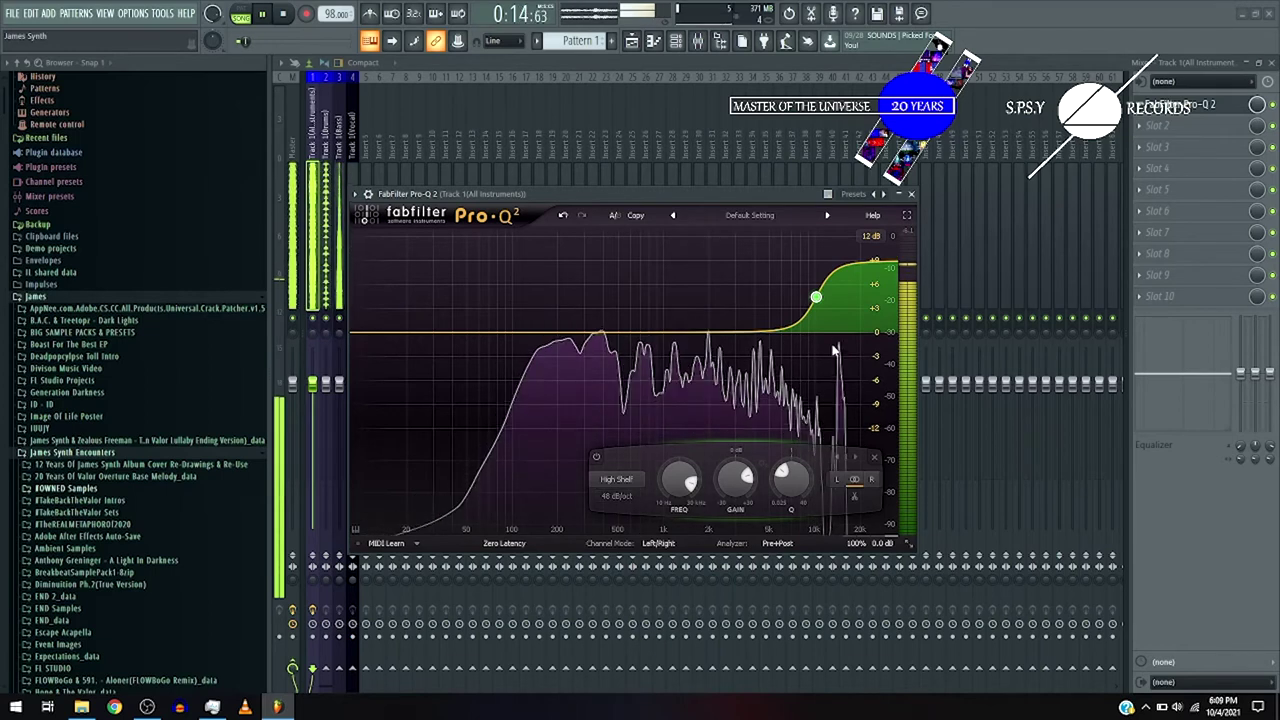
left_click_drag(816, 297, 774, 162)
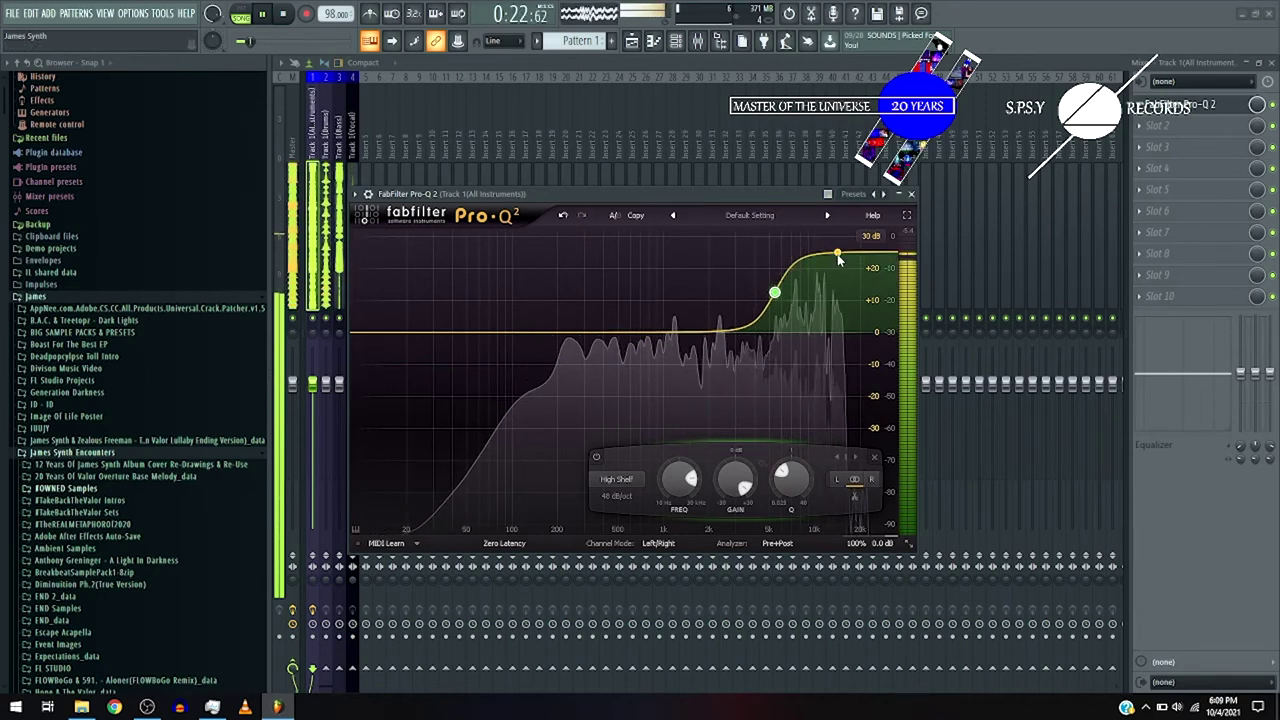
Add a 96 dB/oct notch band near the top end and widen it by lowering its Q
left_click(616, 479)
left_click(614, 500)
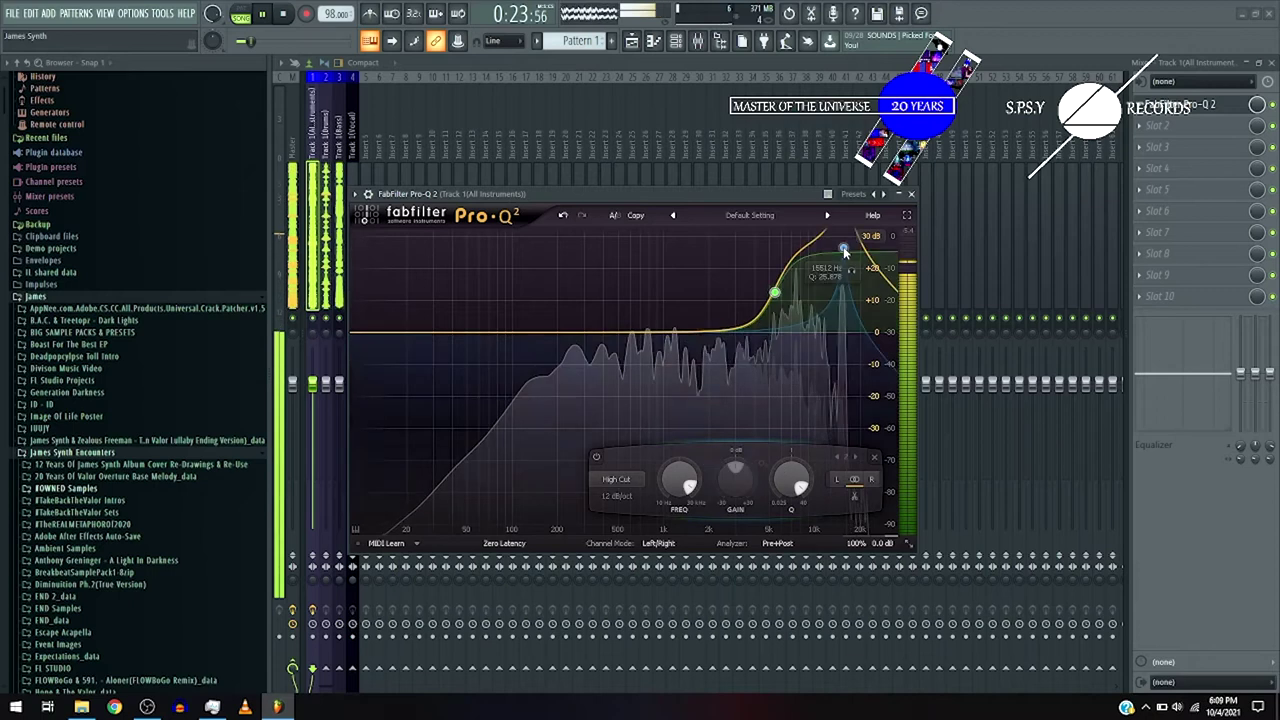
left_click(620, 481)
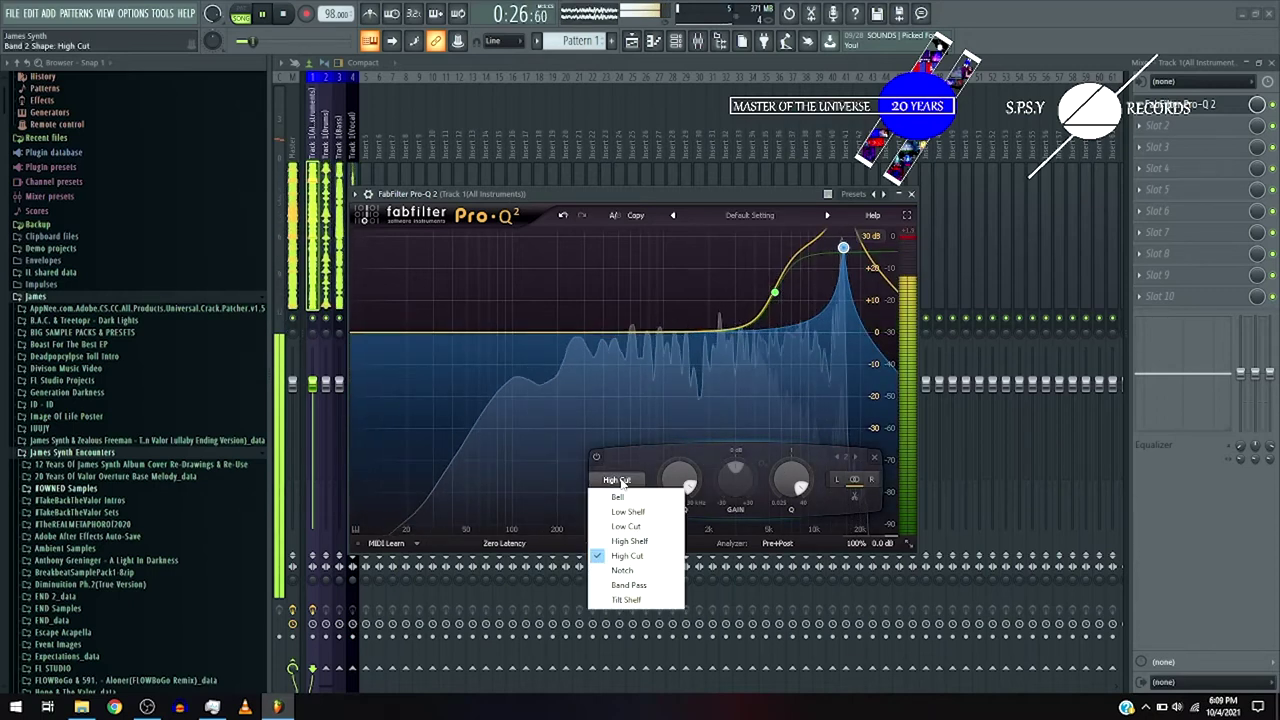
left_click(620, 570)
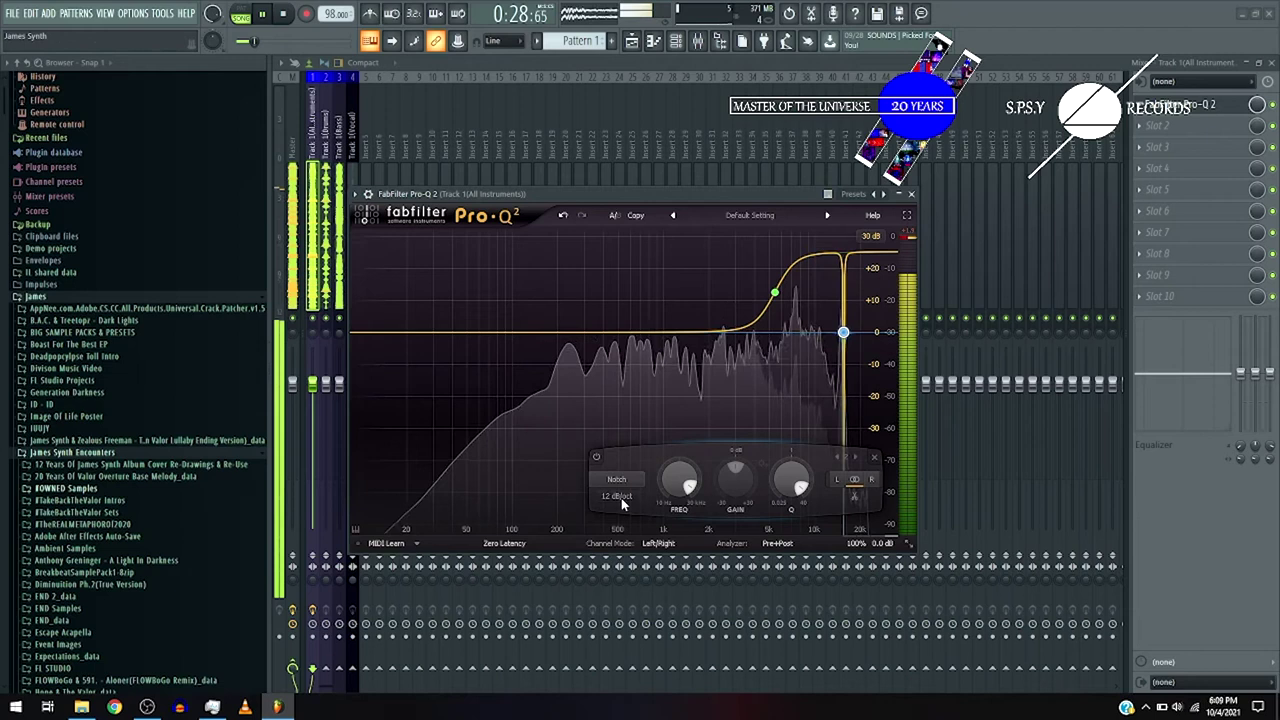
left_click(618, 497)
left_click(625, 588)
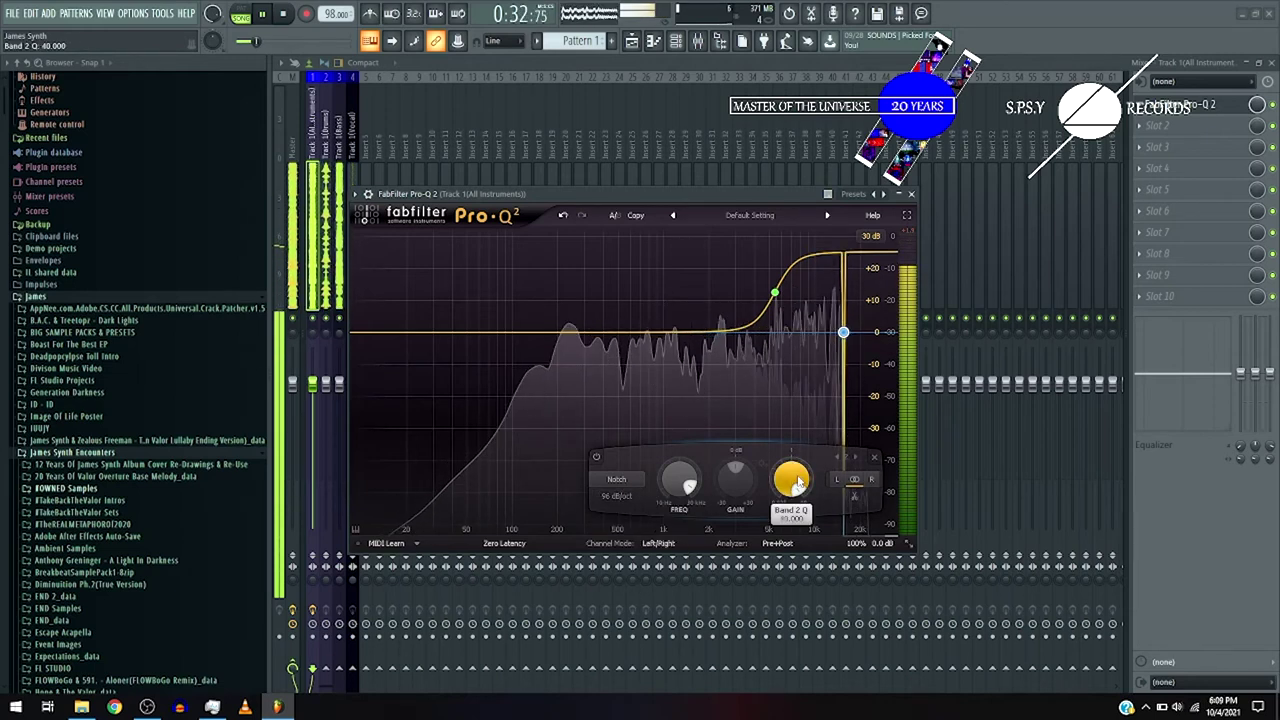
mouse_move(798, 483)
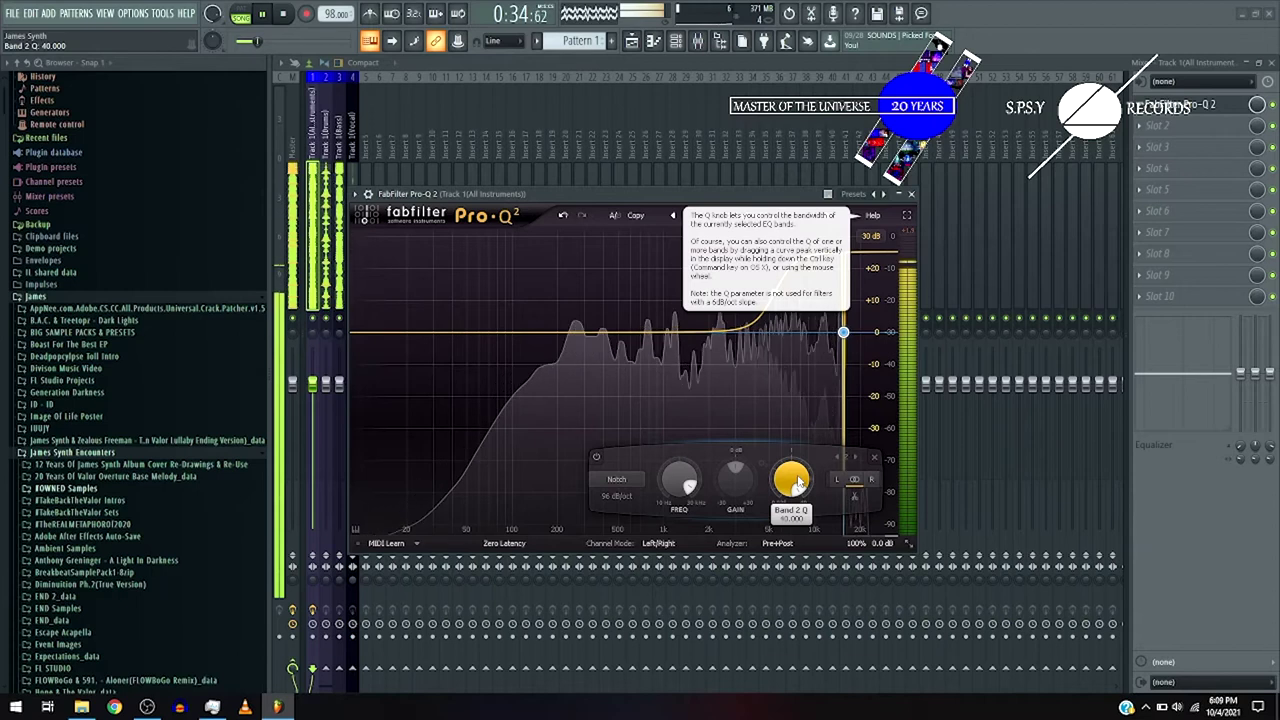
left_click_drag(798, 483, 797, 538)
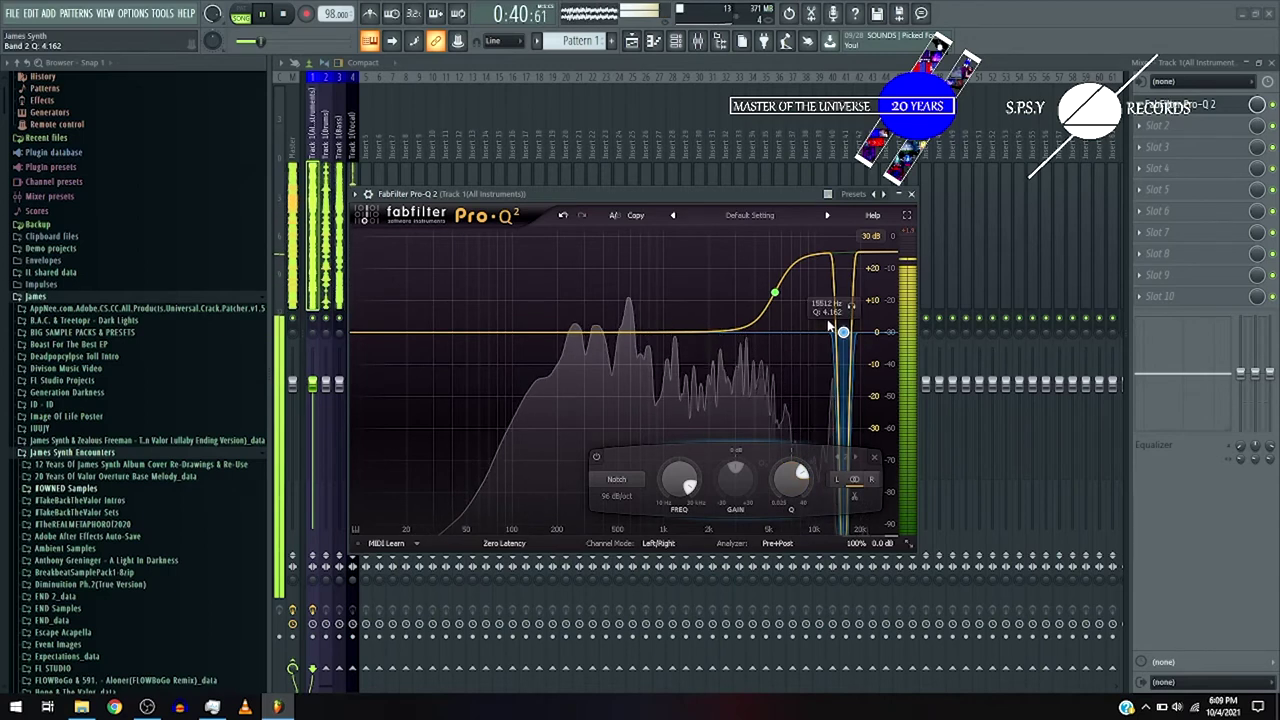
Raise the band 1 shelf to +30 dB and lift band 3 to about +9 dB at 36 dB/oct
left_click_drag(774, 292, 717, 321)
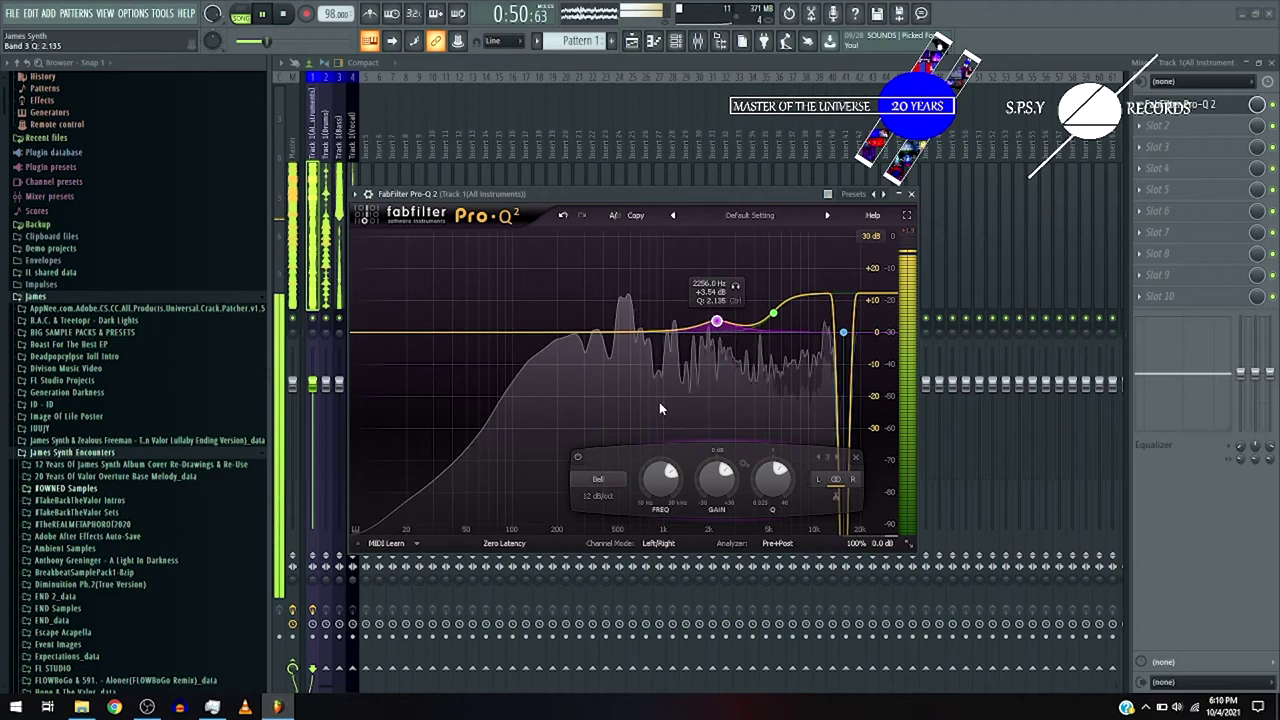
left_click(612, 496)
left_click(618, 551)
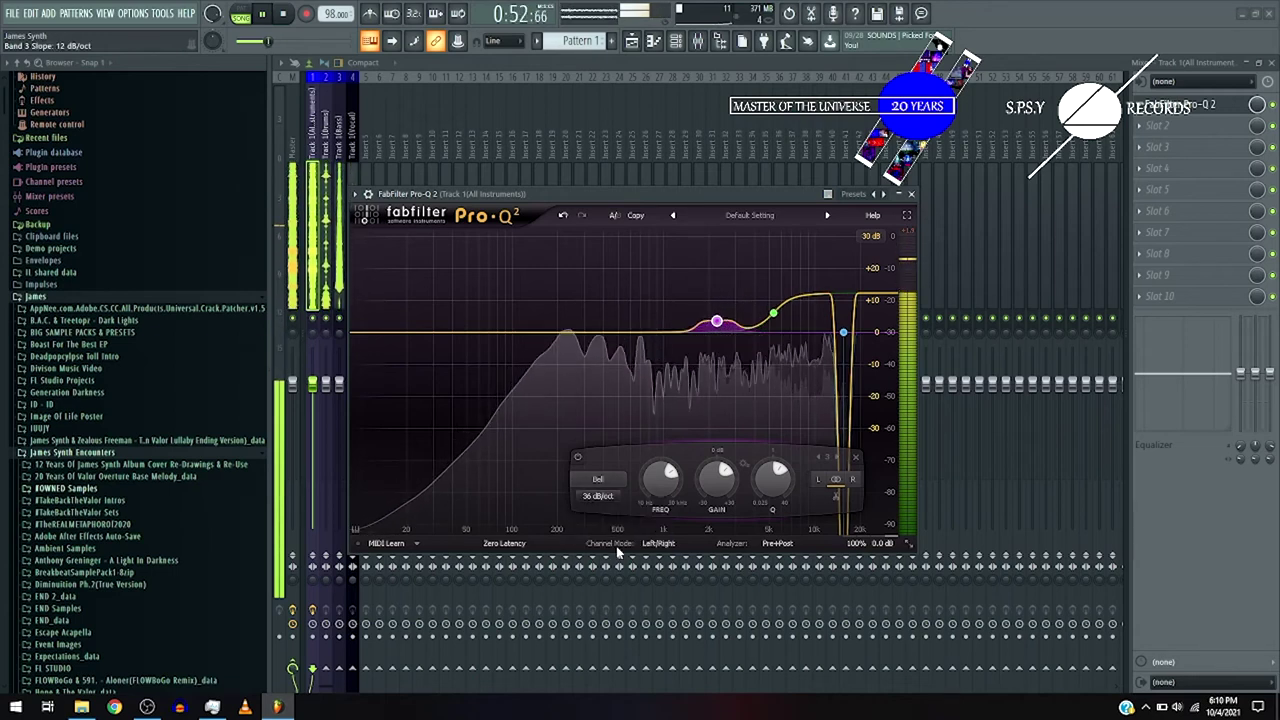
scroll(777, 465, "down", 3)
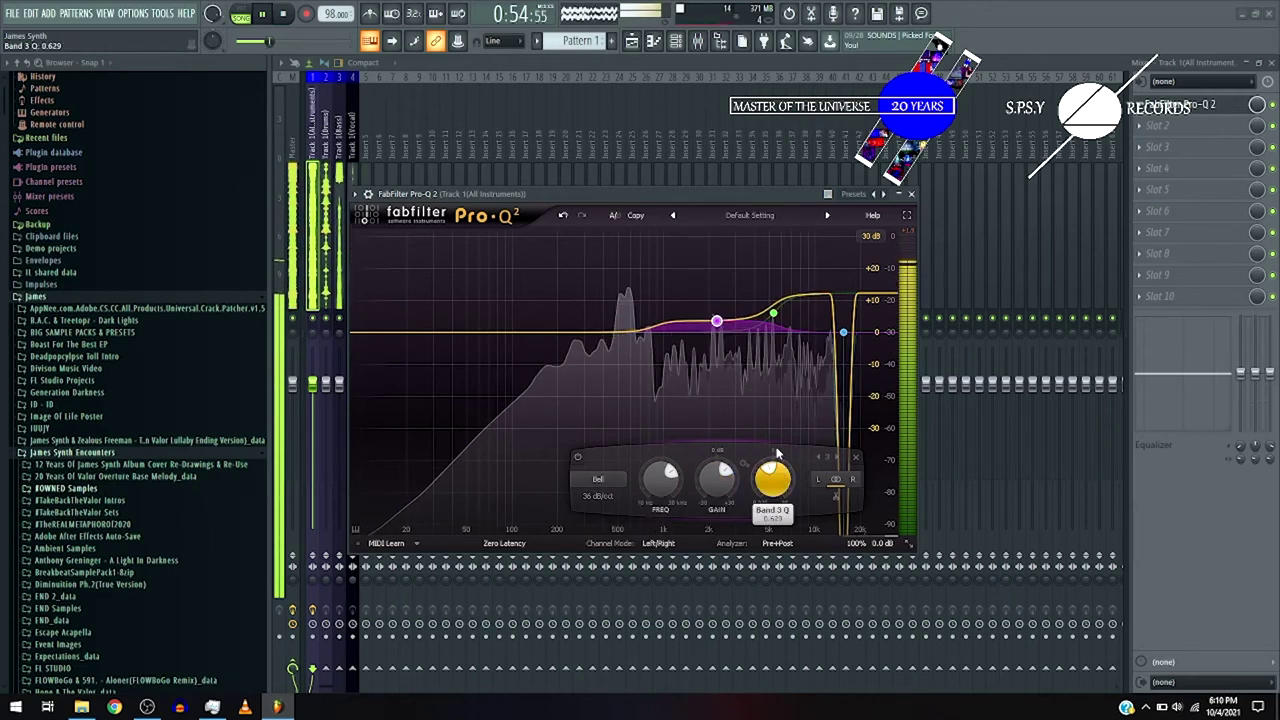
scroll(777, 465, "up", 1)
left_click_drag(717, 321, 794, 289)
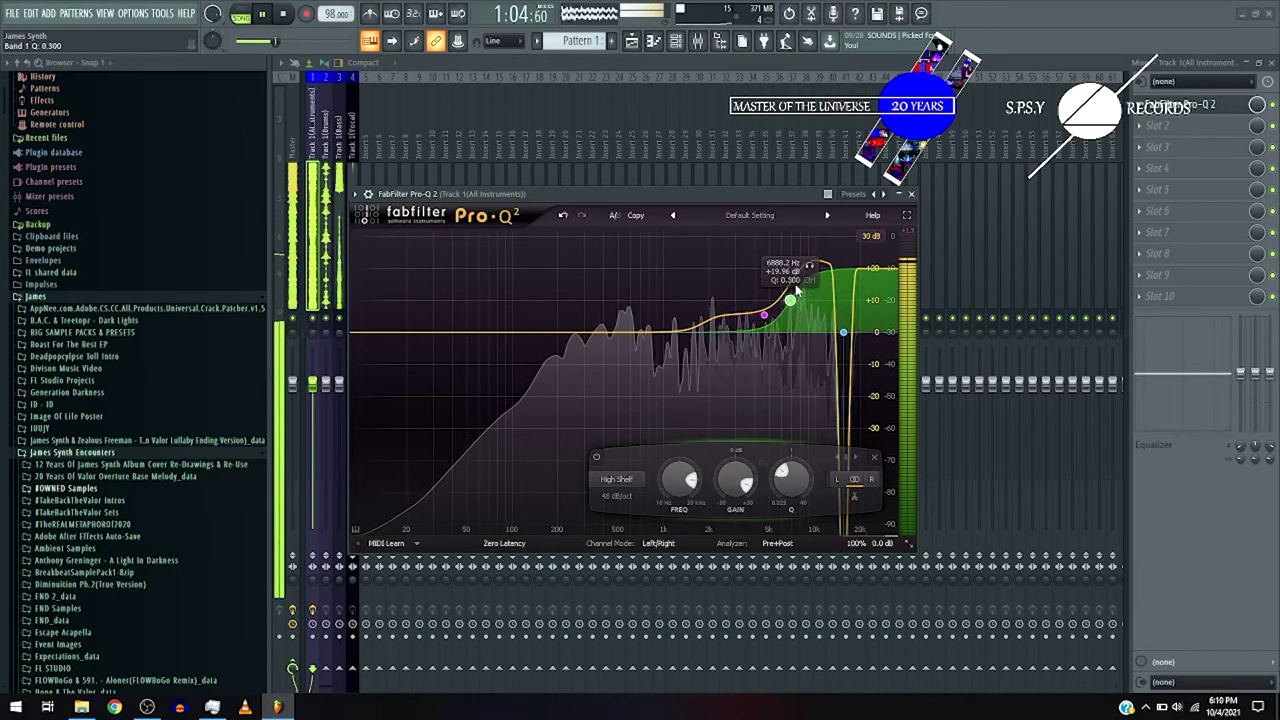
Move the notch to about 14.4 kHz, change band 2 to a bell, and stop playback
scroll(844, 333, "up", 5)
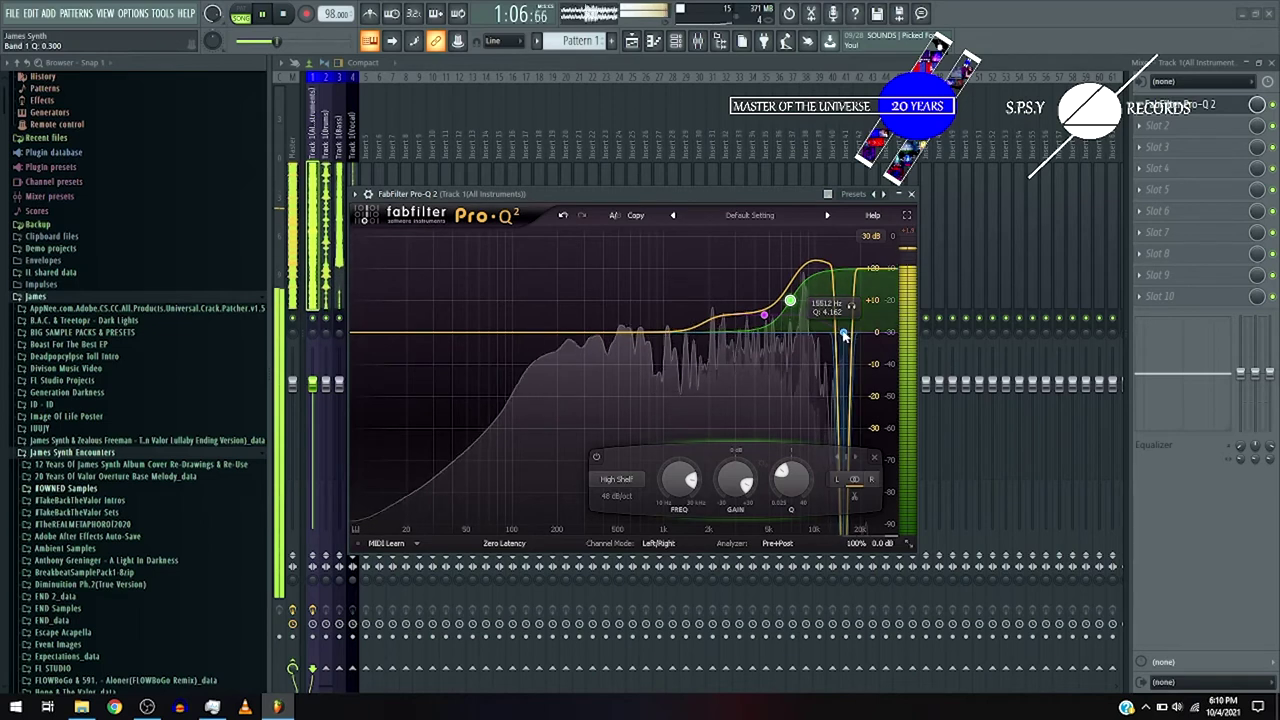
left_click_drag(844, 336, 840, 300)
scroll(840, 300, "up", 5)
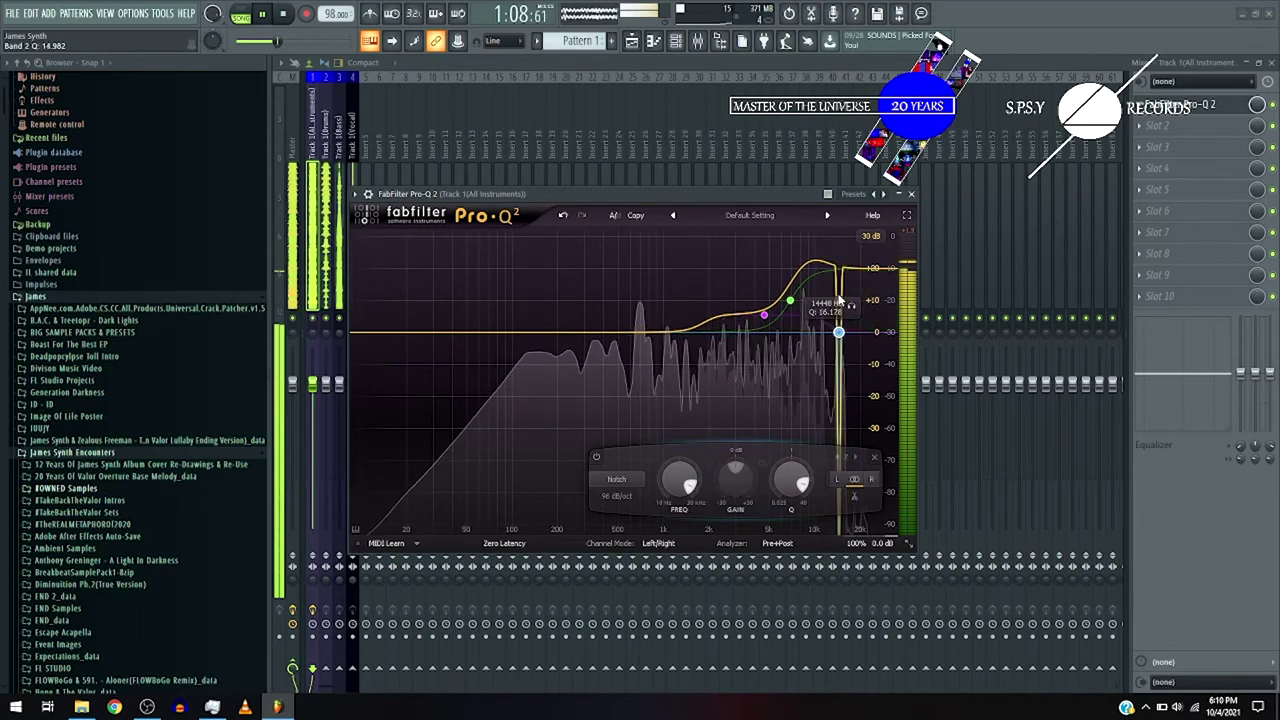
scroll(840, 300, "up", 1)
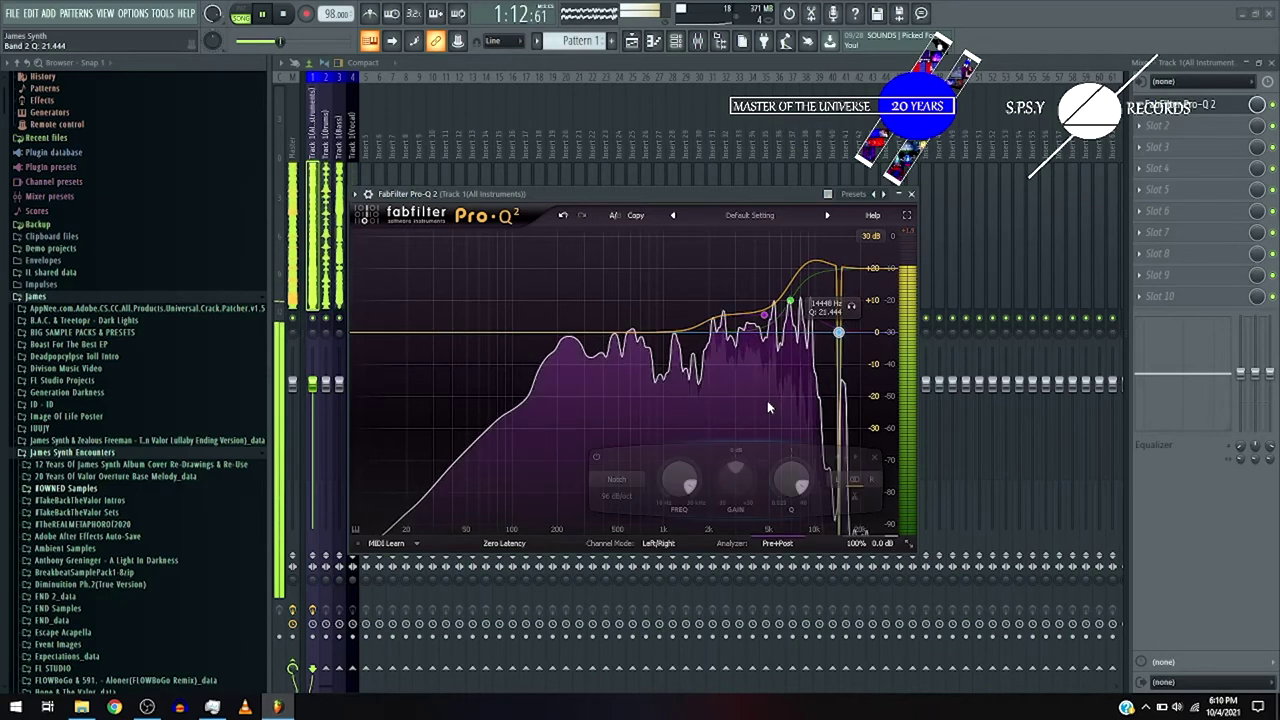
left_click(620, 480)
left_click(625, 494)
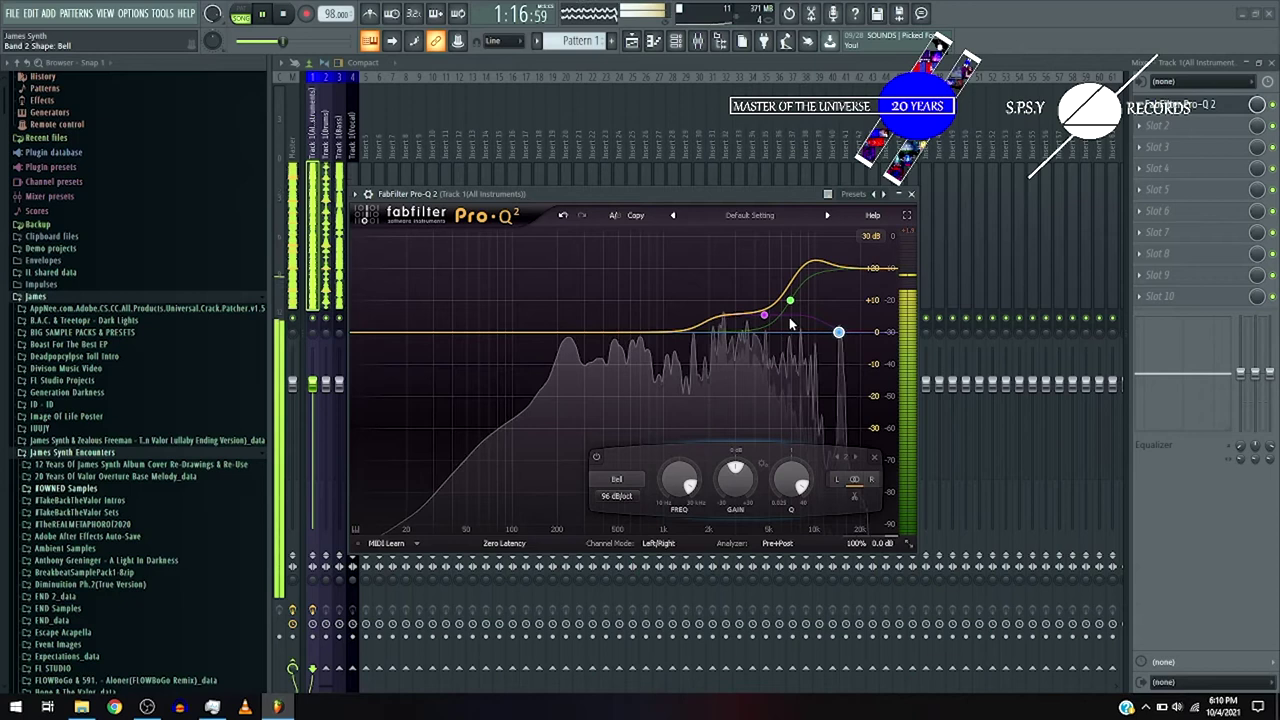
scroll(790, 323, "down", 3)
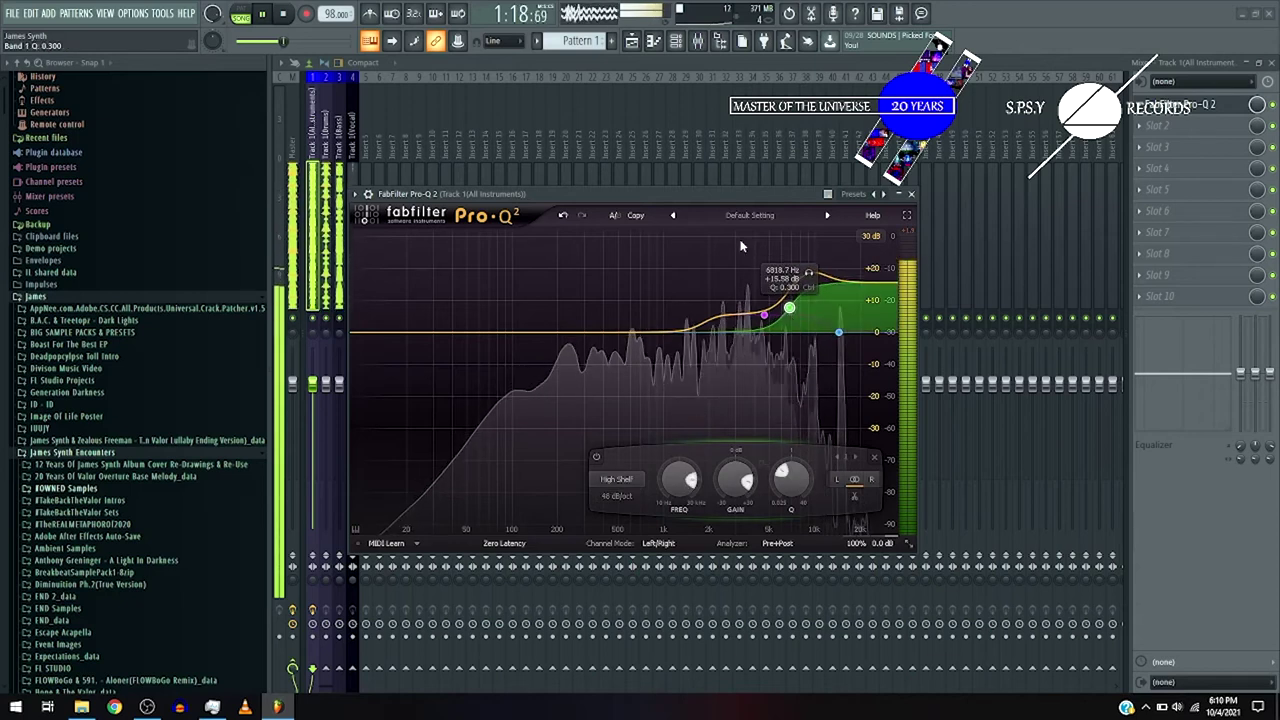
scroll(757, 277, "up", 3)
key("space")
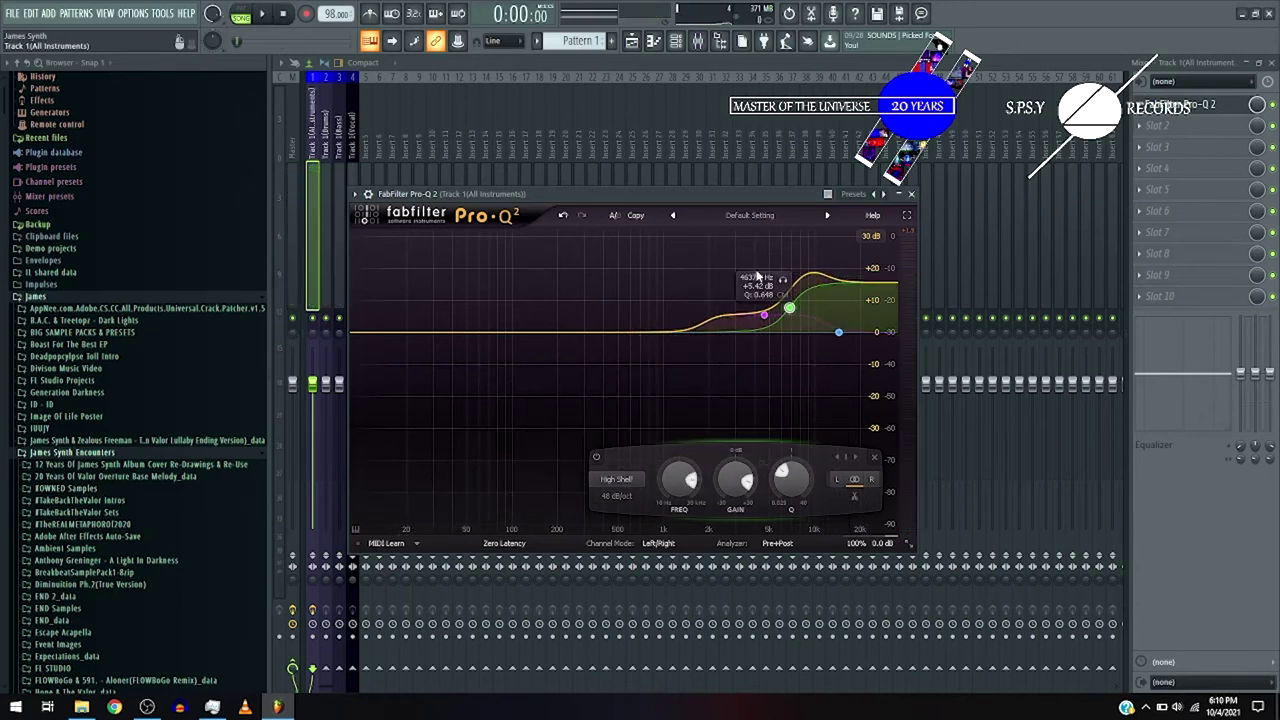
Load Ozone 8 Imager into the second effect slot beneath Pro-Q 2
left_click(1200, 126)
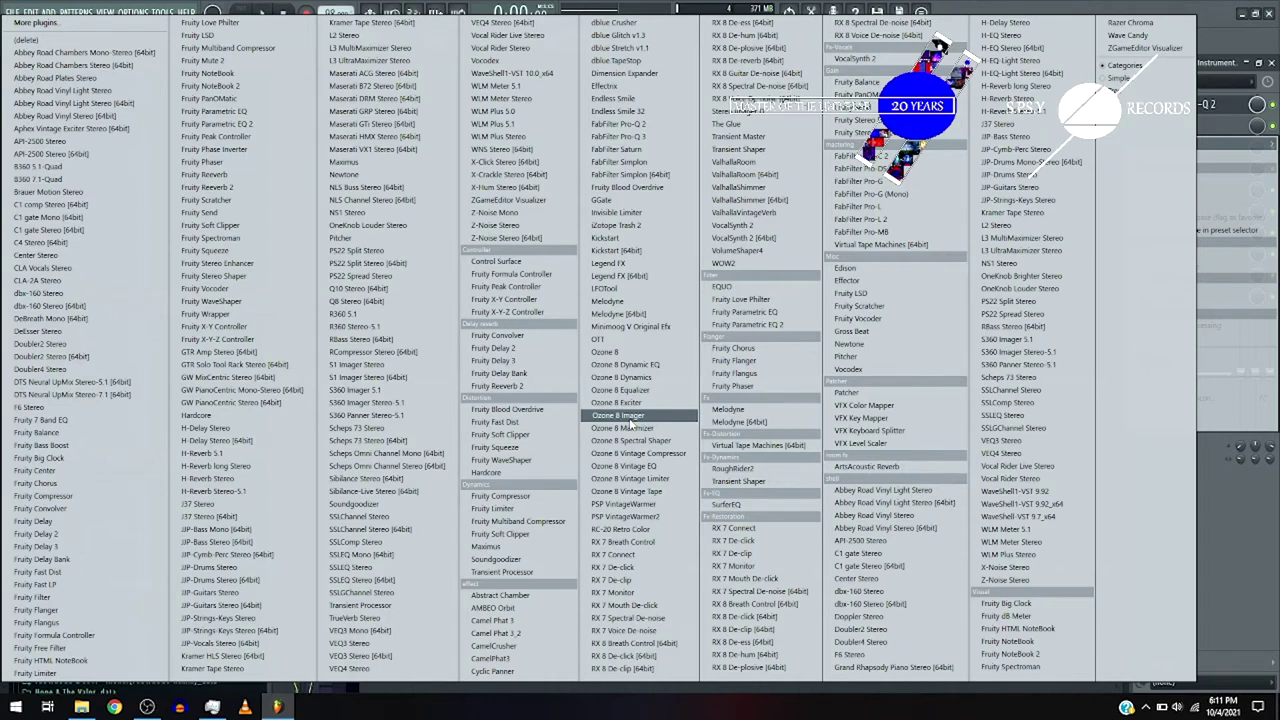
left_click(628, 421)
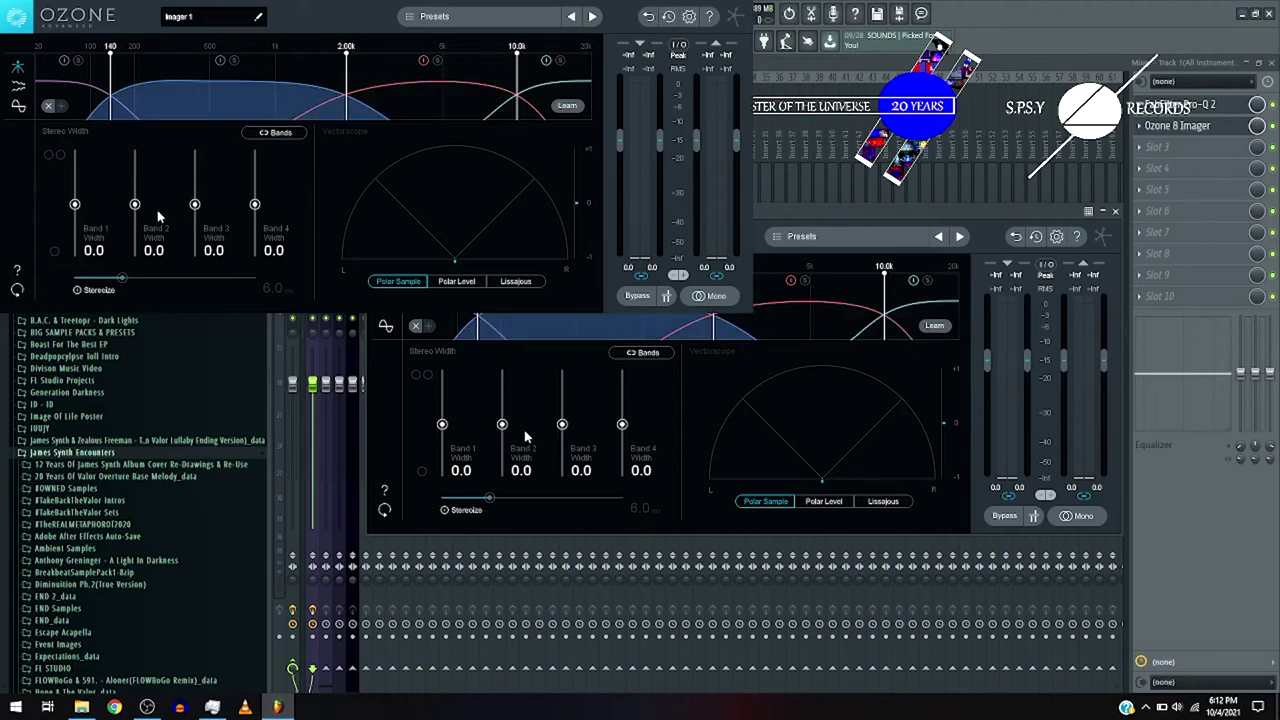
Widen Imager bands 2–4 to 39.2, 50.6 and 68.4
left_click_drag(254, 204, 243, 185)
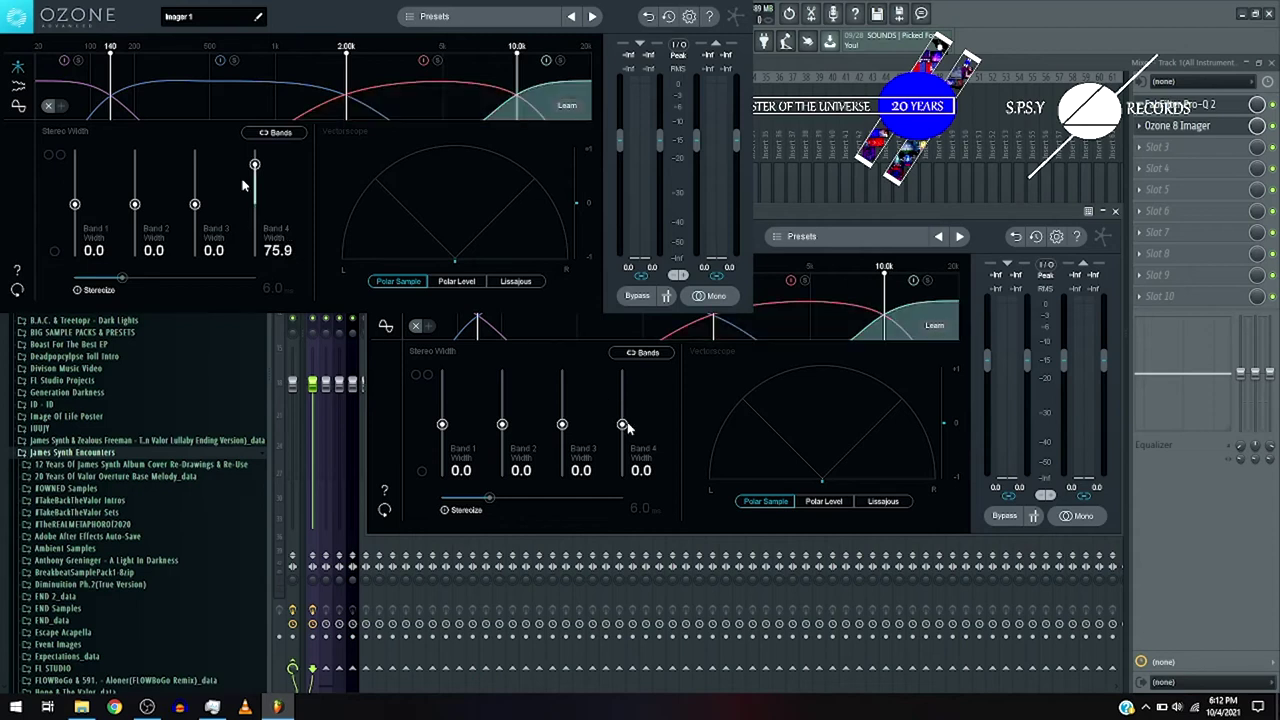
left_click_drag(623, 425, 622, 390)
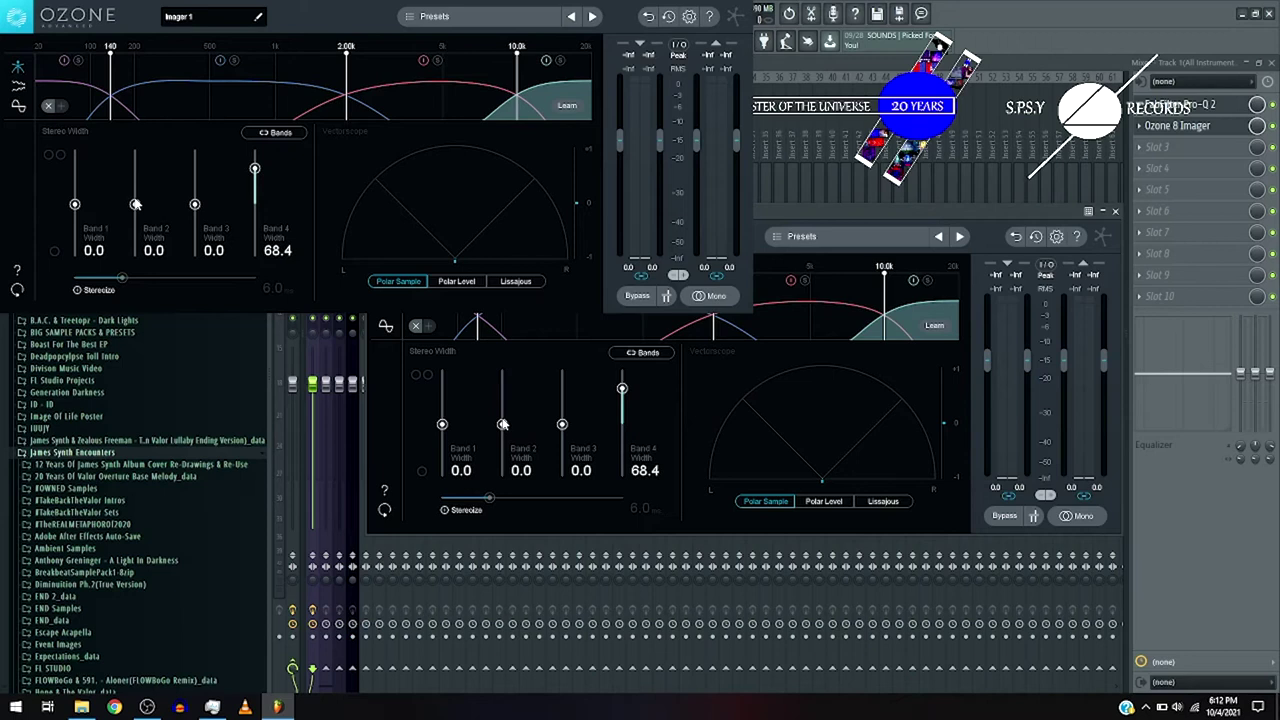
left_click_drag(134, 204, 195, 178)
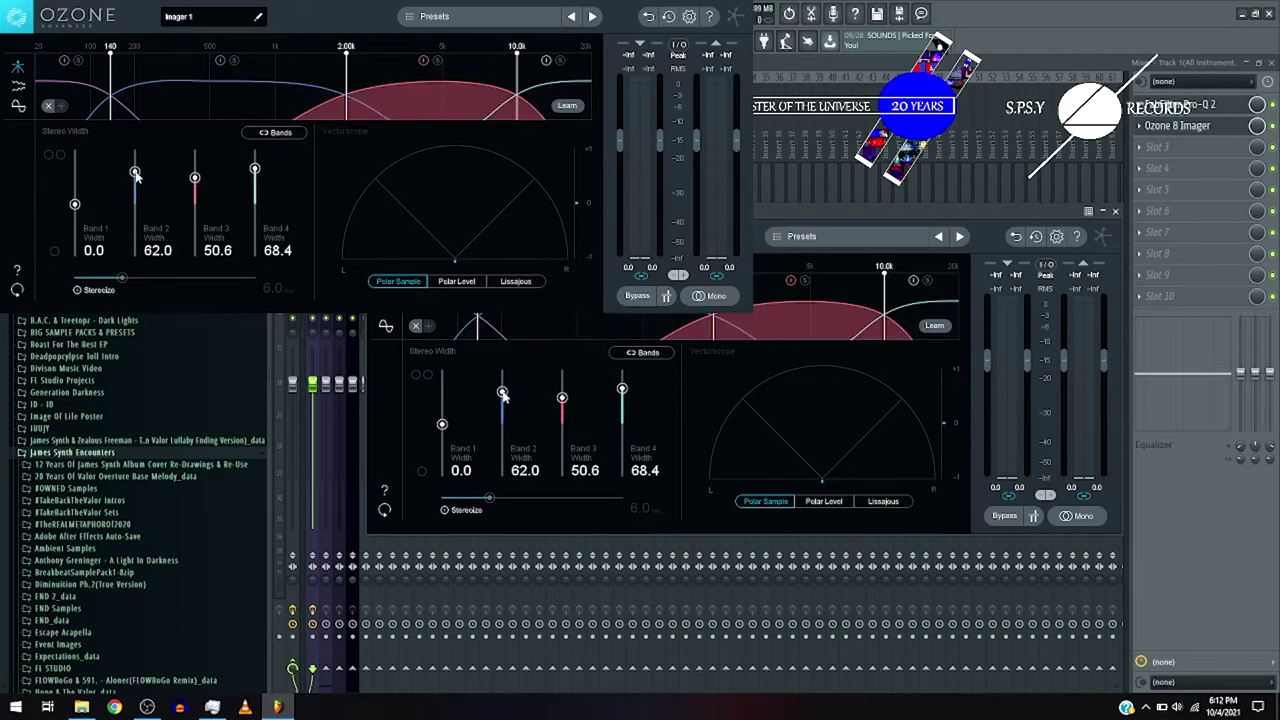
left_click_drag(136, 174, 135, 185)
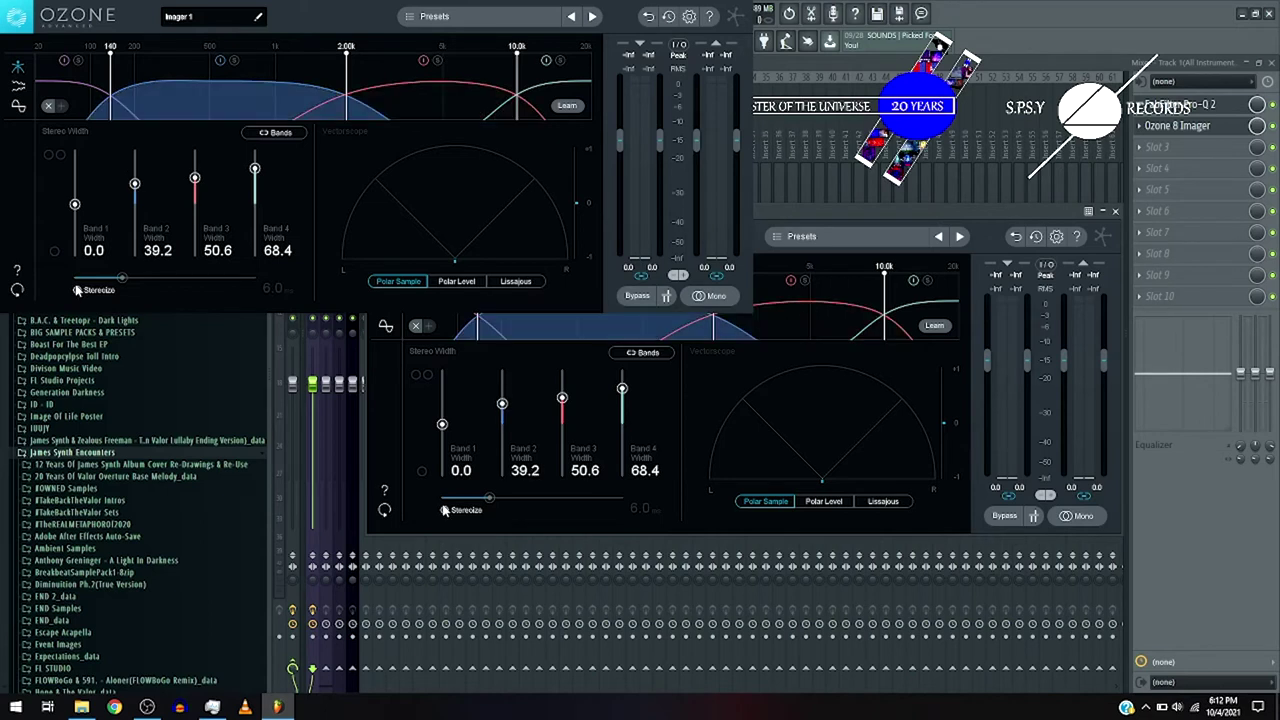
Enable Stereoize at 14.4 ms and audition the widened track
left_click(78, 290)
left_click_drag(141, 282, 185, 284)
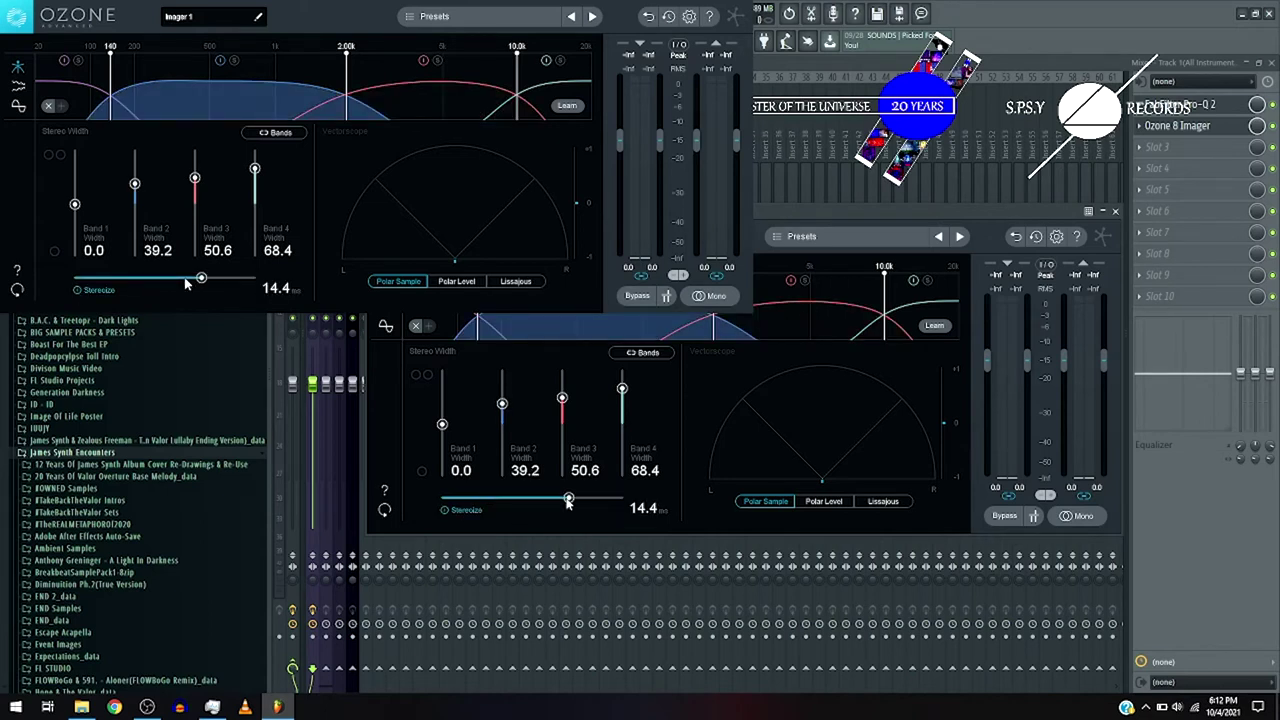
key("space")
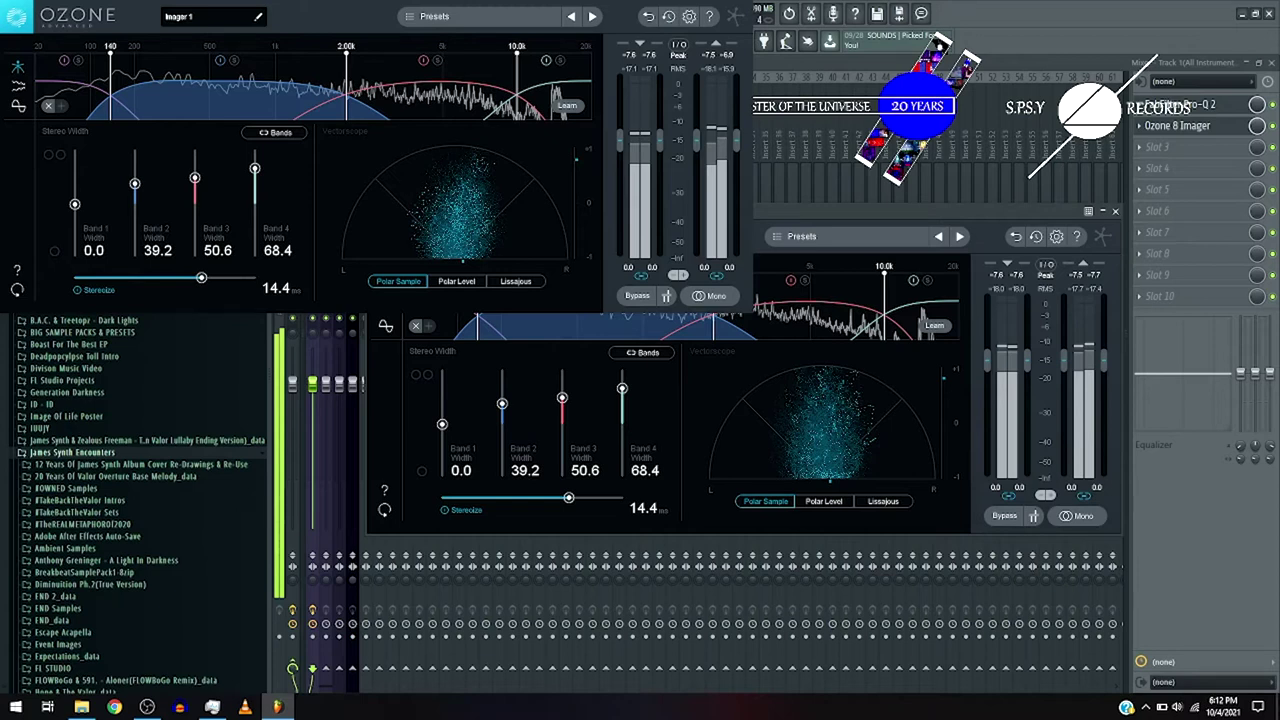
left_click(1272, 126)
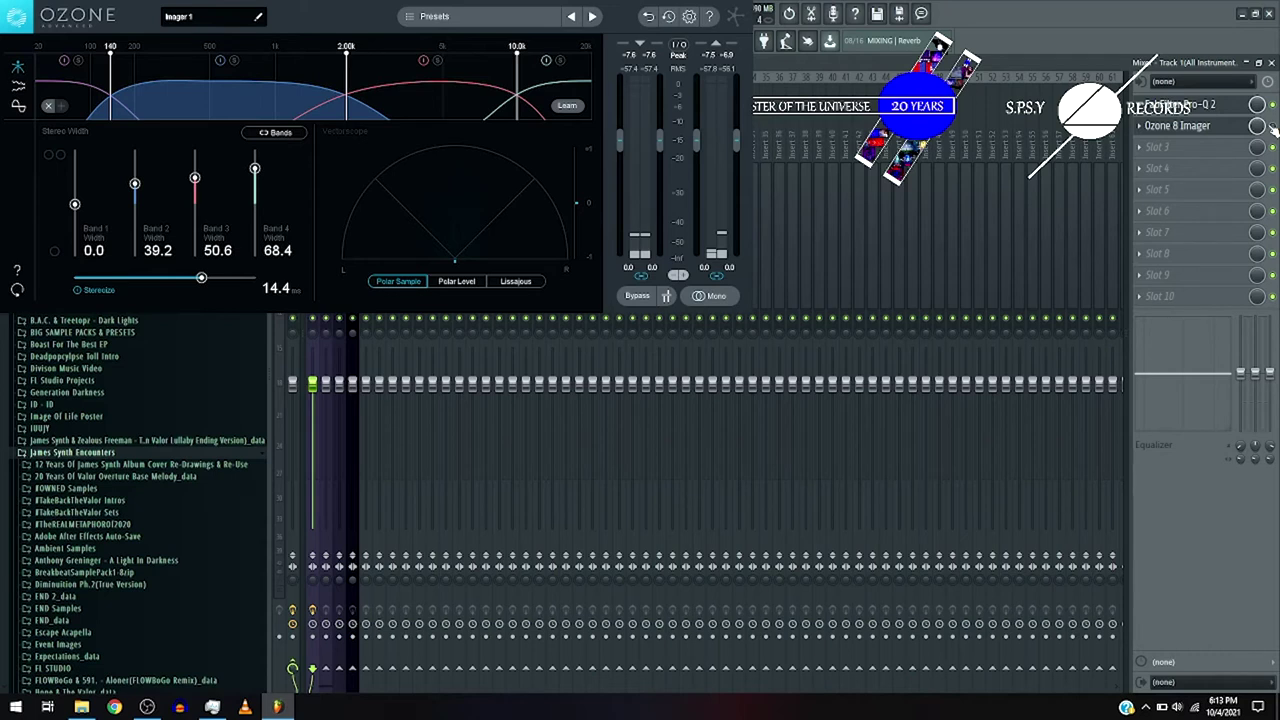
Push Band 3 to 98.7 and Band 4 to 100, set Band 2 to 50.6 and Stereoize to 16.8 ms
mouse_move(135, 183)
left_mouse_down()
mouse_move(135, 155)
mouse_move(137, 171)
left_mouse_up()
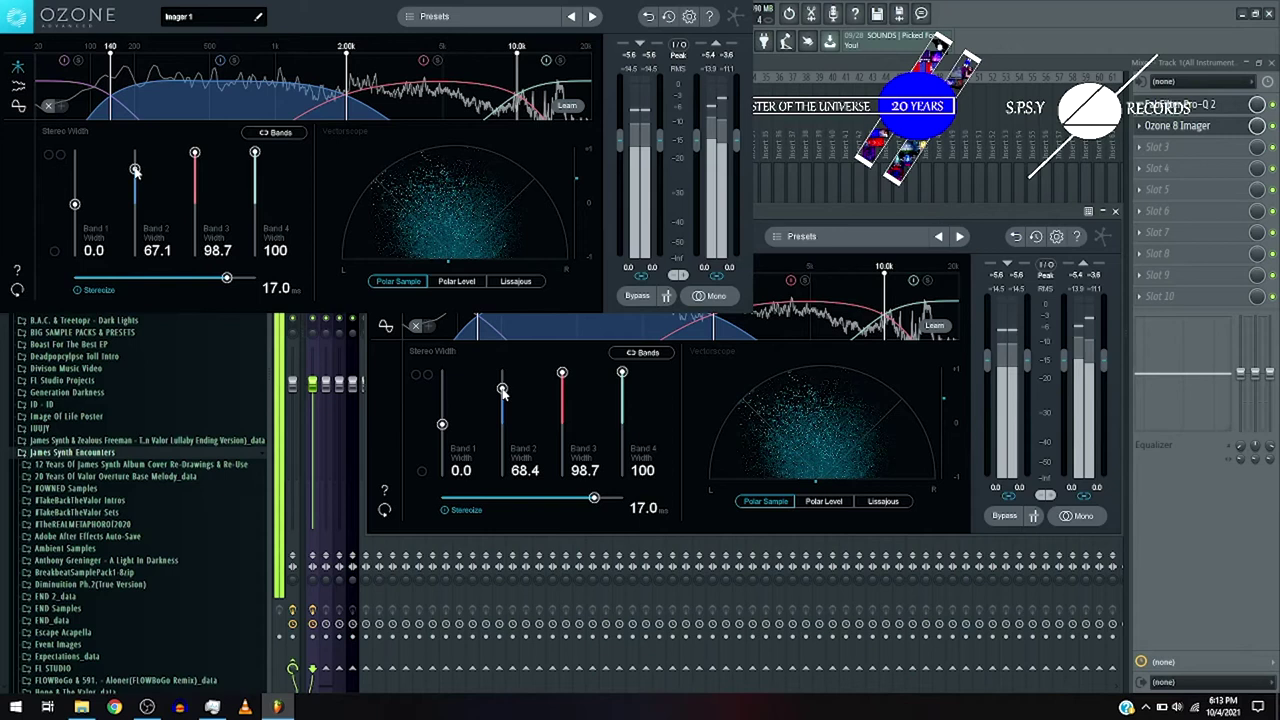
left_click_drag(135, 172, 136, 180)
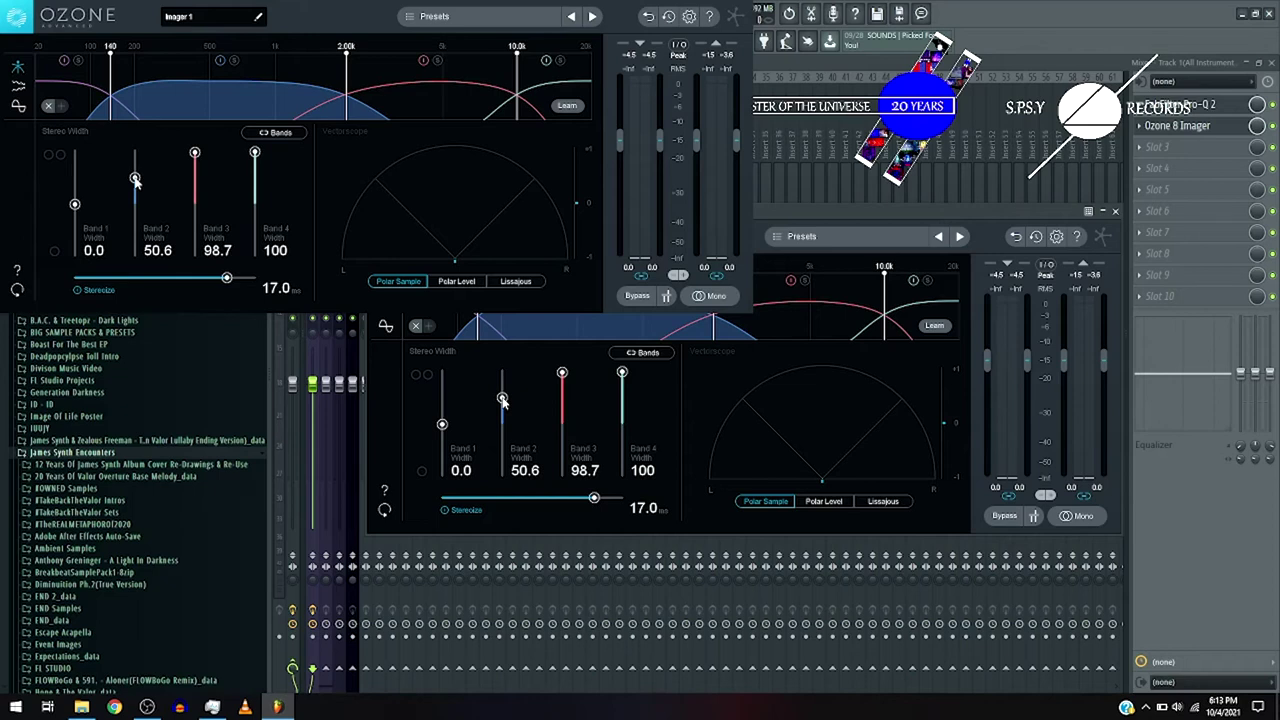
left_click_drag(227, 278, 224, 281)
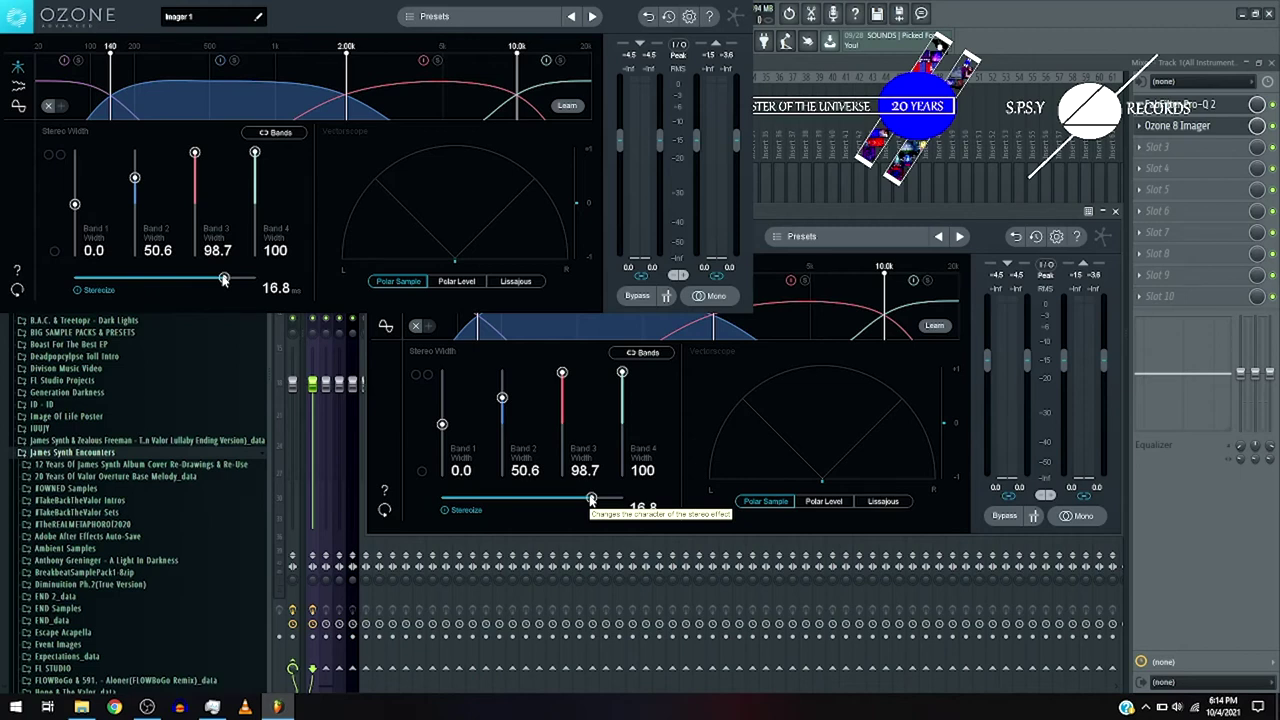
Select the Drums mixer track
left_click(325, 450)
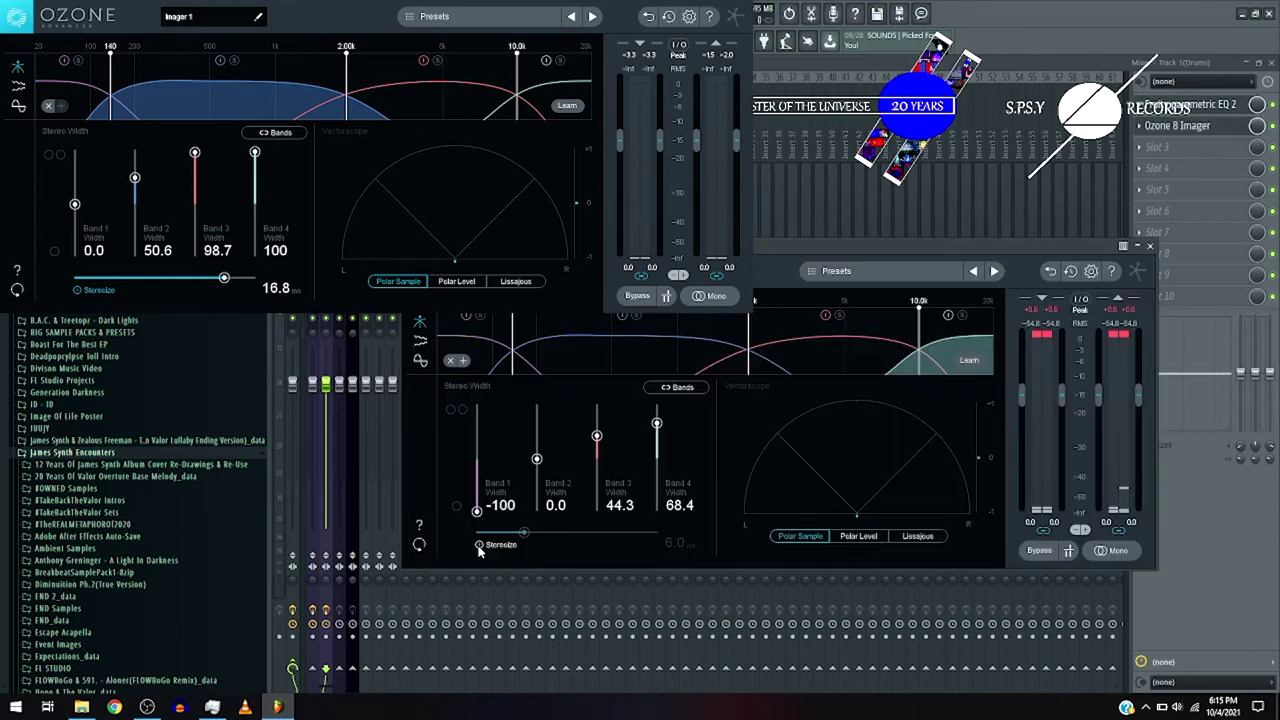
Enable the Drums Stereoize at 12.7 ms and play back to audition the widened drums
left_click(479, 545)
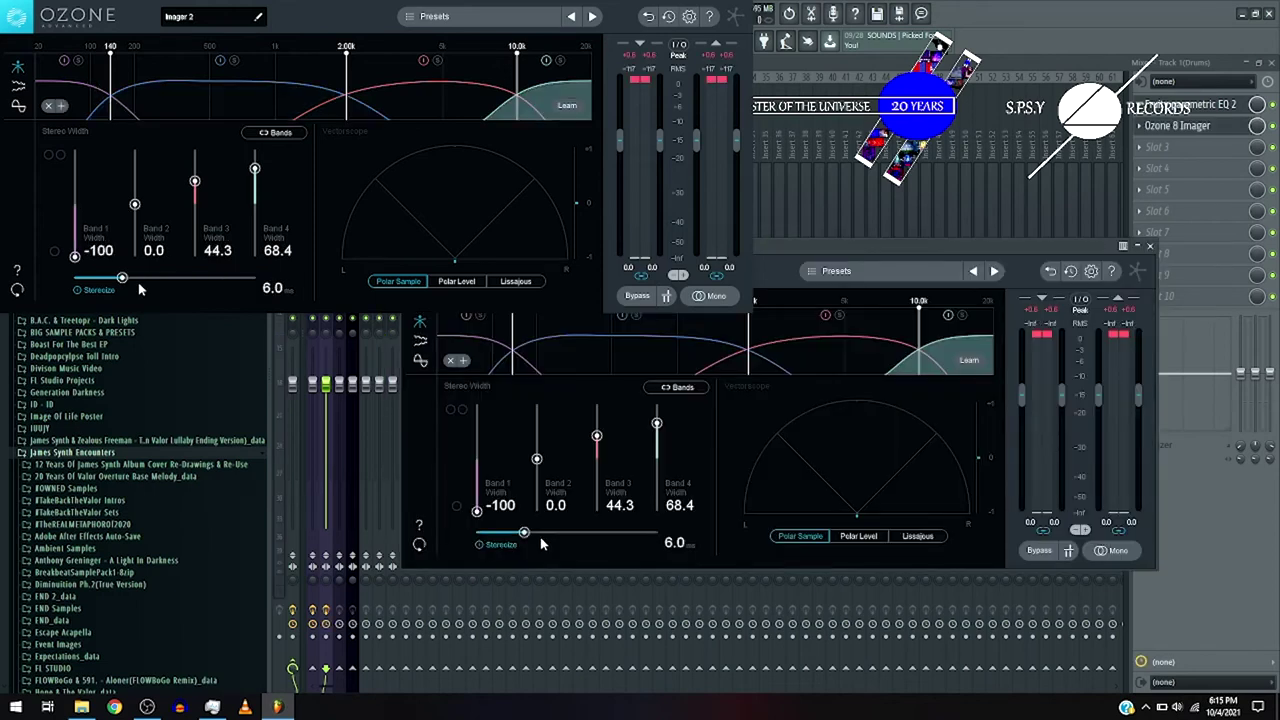
left_click_drag(541, 543, 594, 543)
key("space")
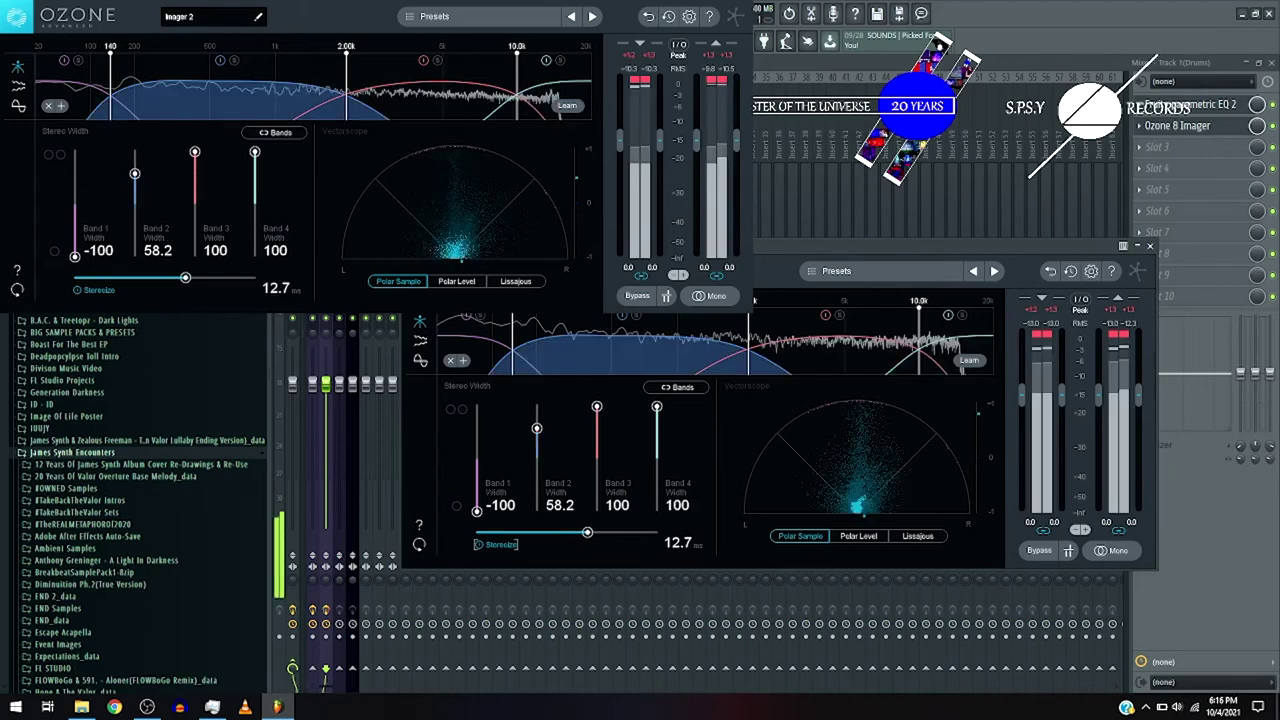
Stop playback and close the Drums track's Ozone Imager window
key("space")
left_click(339, 450)
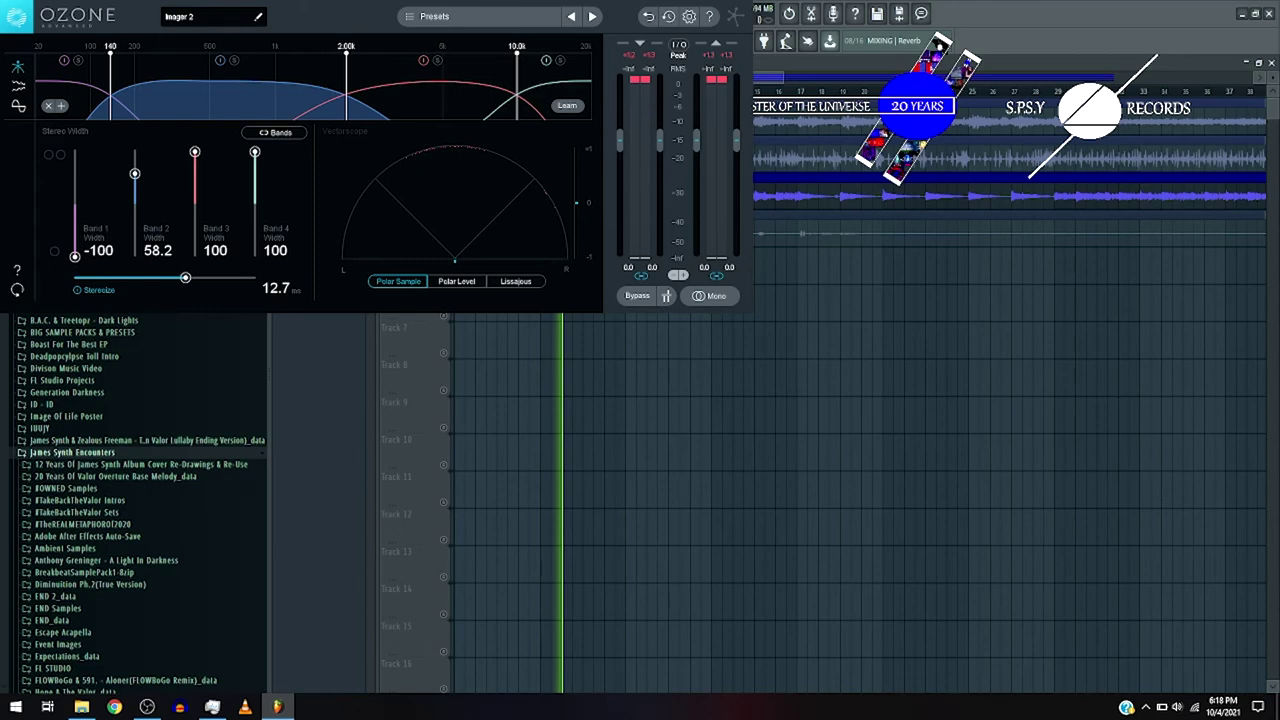
Reopen the mixer with F9 to show the Vocal track and its Parametric EQ 2
key("F9")
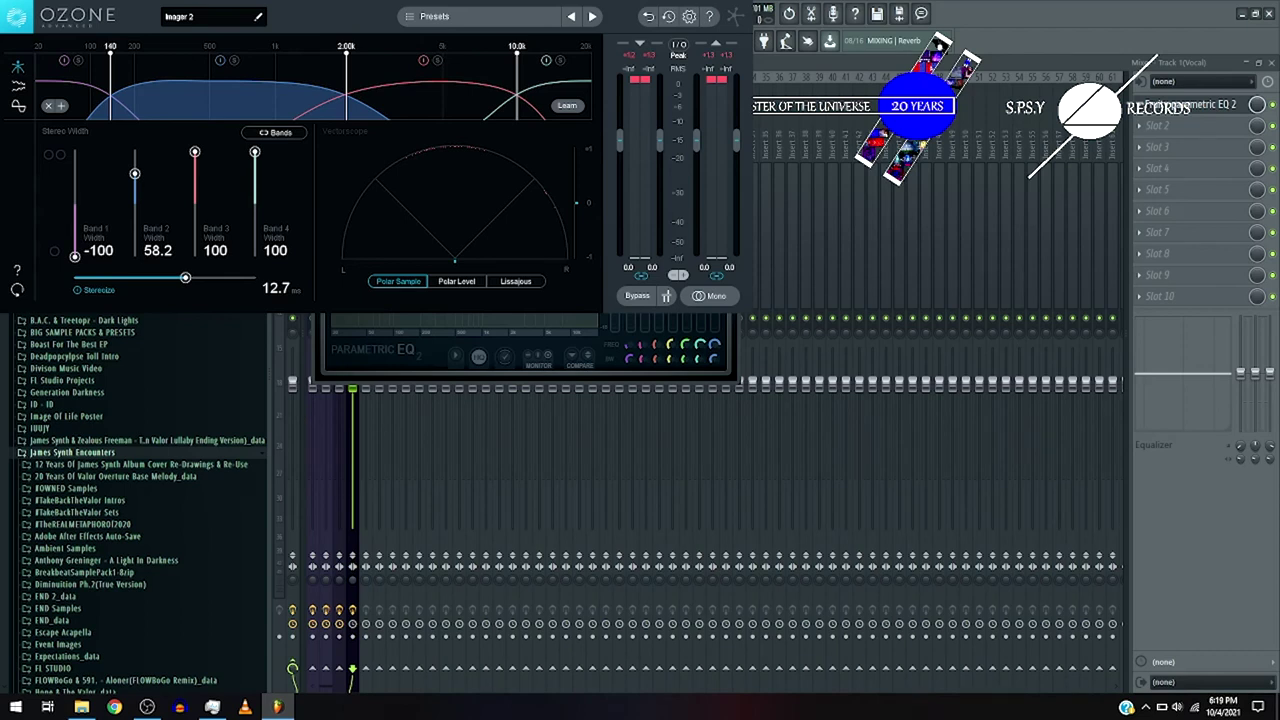
Insert Ozone 8 Imager on the Vocal track from the plugin list
left_click(777, 282)
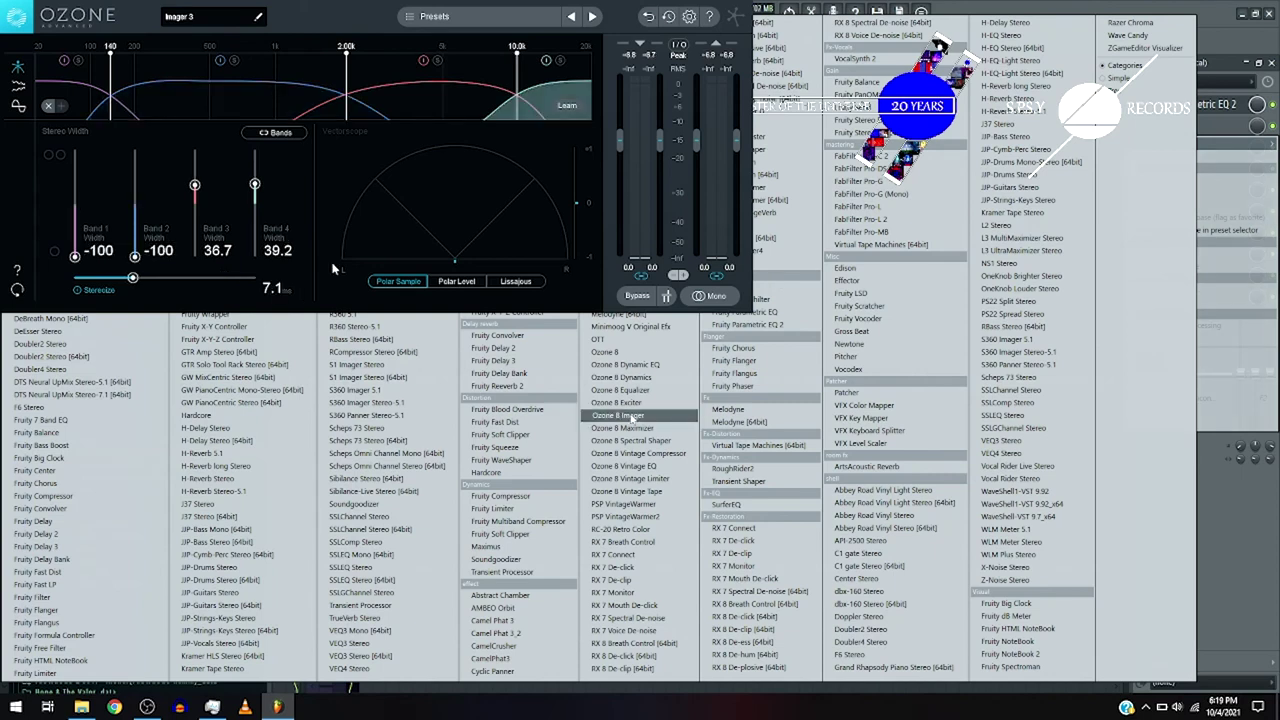
left_click_drag(630, 415, 630, 416)
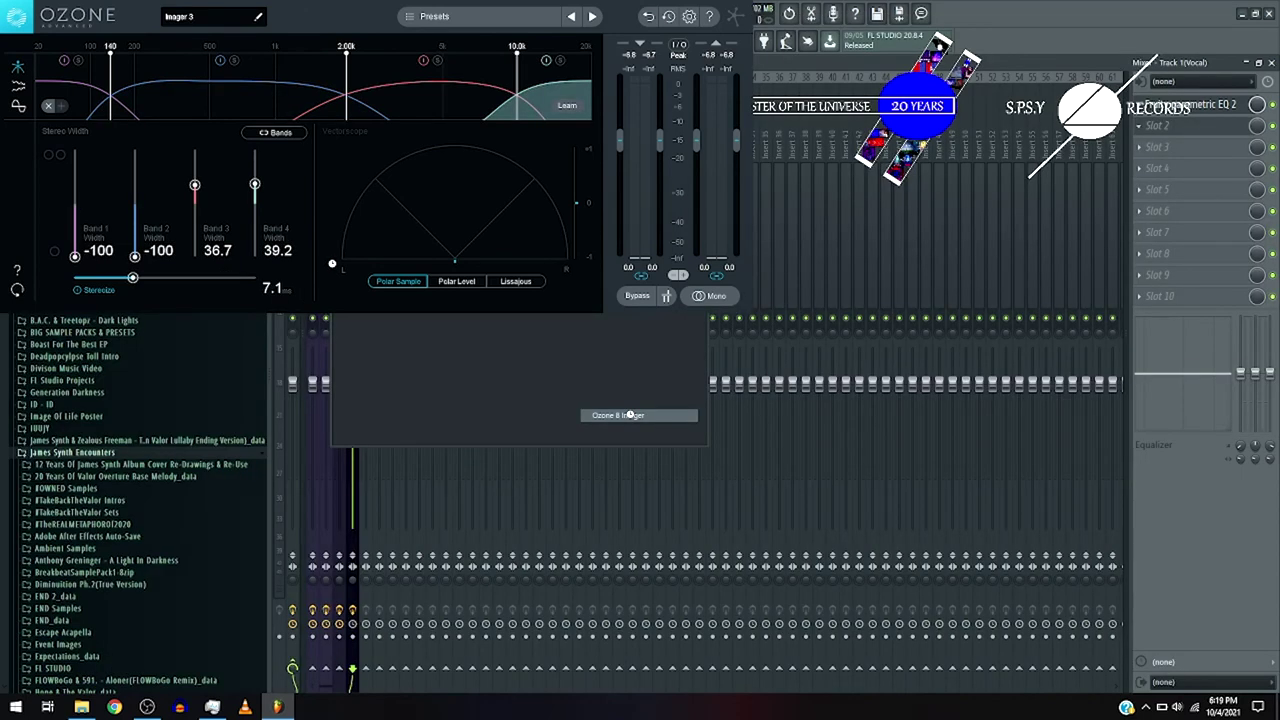